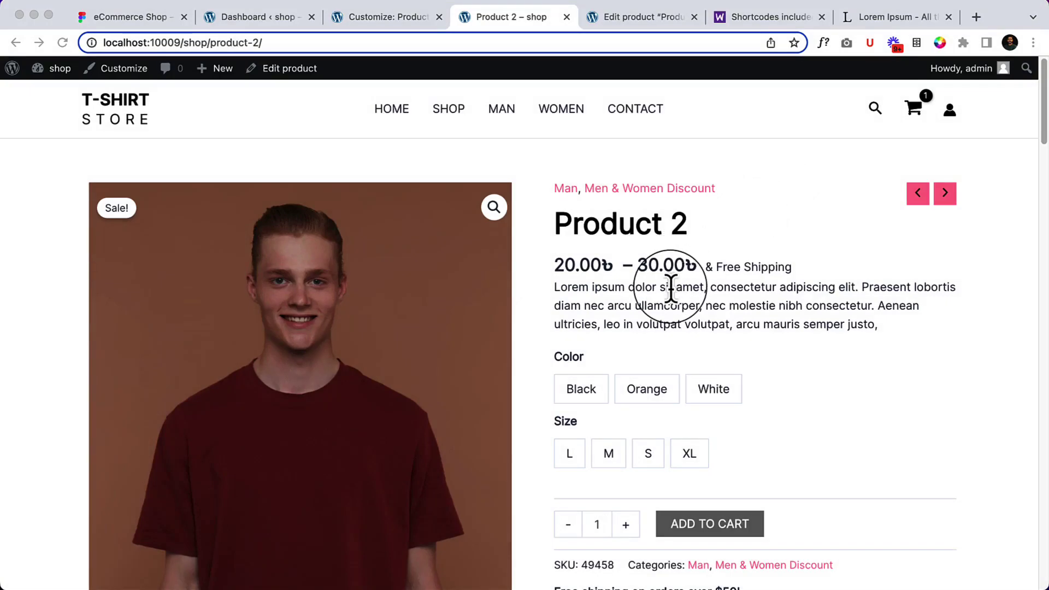
- Browse the Shop listing and open the Product 2 page
{"action": "left_click", "coordinate": [450, 113]}
{"action": "scroll", "coordinate": [745, 328], "scroll_direction": "down", "scroll_amount": 10}
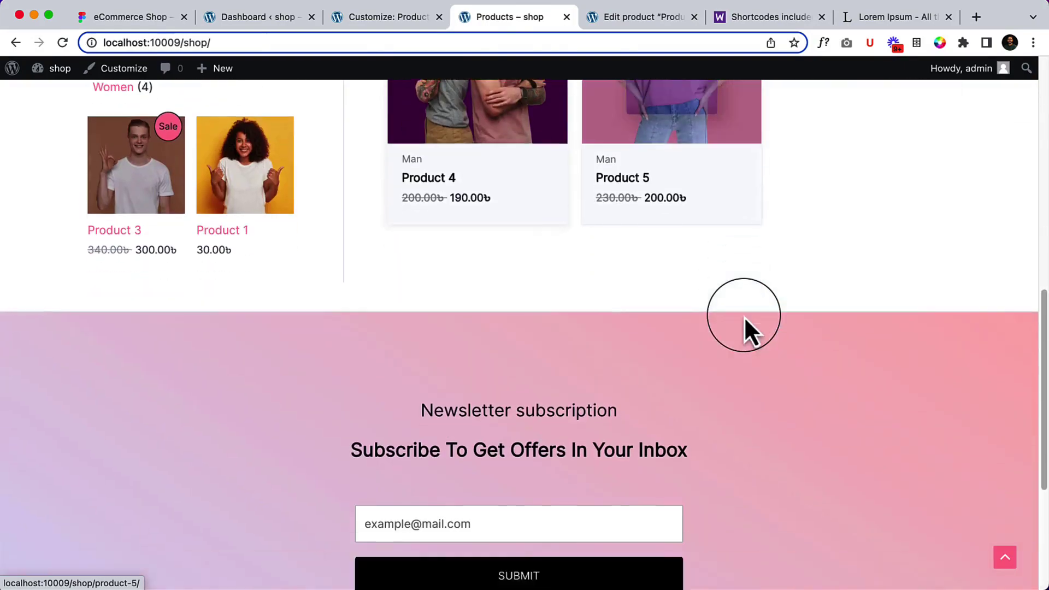
{"action": "scroll", "coordinate": [744, 328], "scroll_direction": "up", "scroll_amount": 10}
{"action": "left_click", "coordinate": [689, 414]}
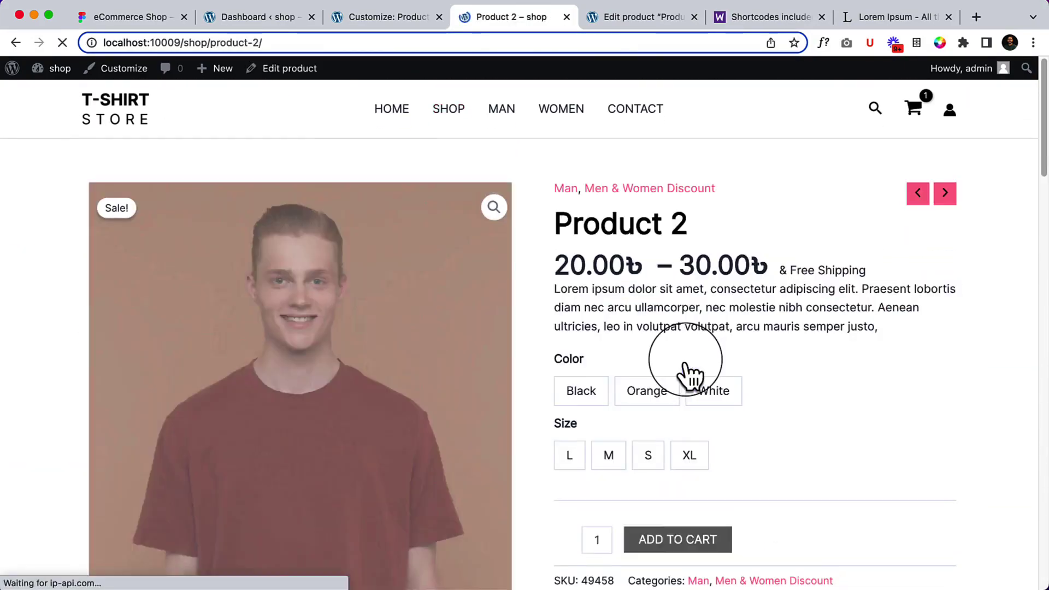
{"action": "scroll", "coordinate": [690, 375], "scroll_direction": "down", "scroll_amount": 2}
{"action": "scroll", "coordinate": [689, 374], "scroll_direction": "down", "scroll_amount": 15}
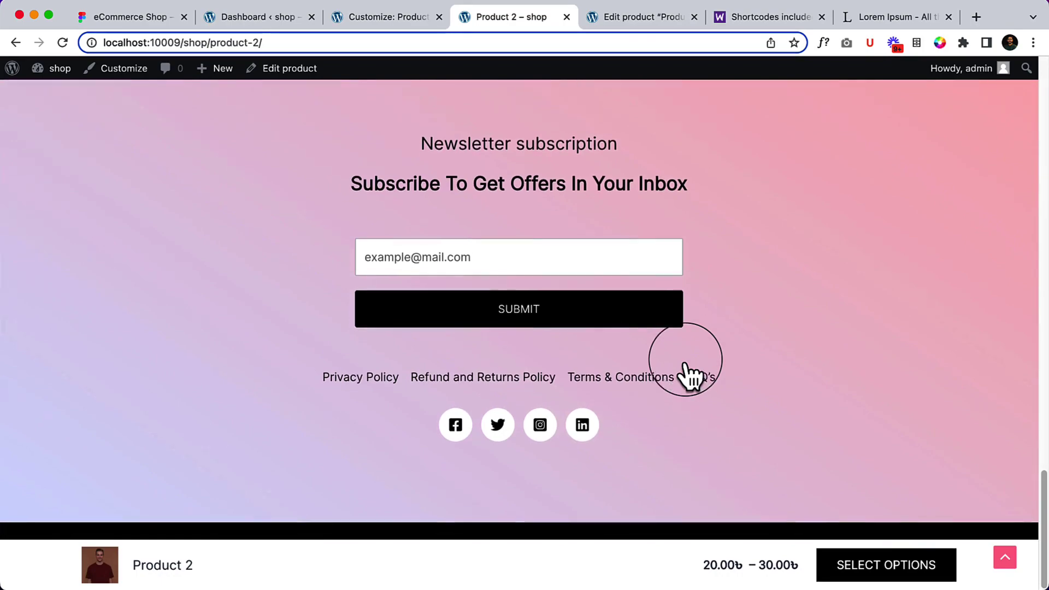
{"action": "scroll", "coordinate": [690, 374], "scroll_direction": "up", "scroll_amount": 15}
{"action": "scroll", "coordinate": [689, 375], "scroll_direction": "up", "scroll_amount": 3}
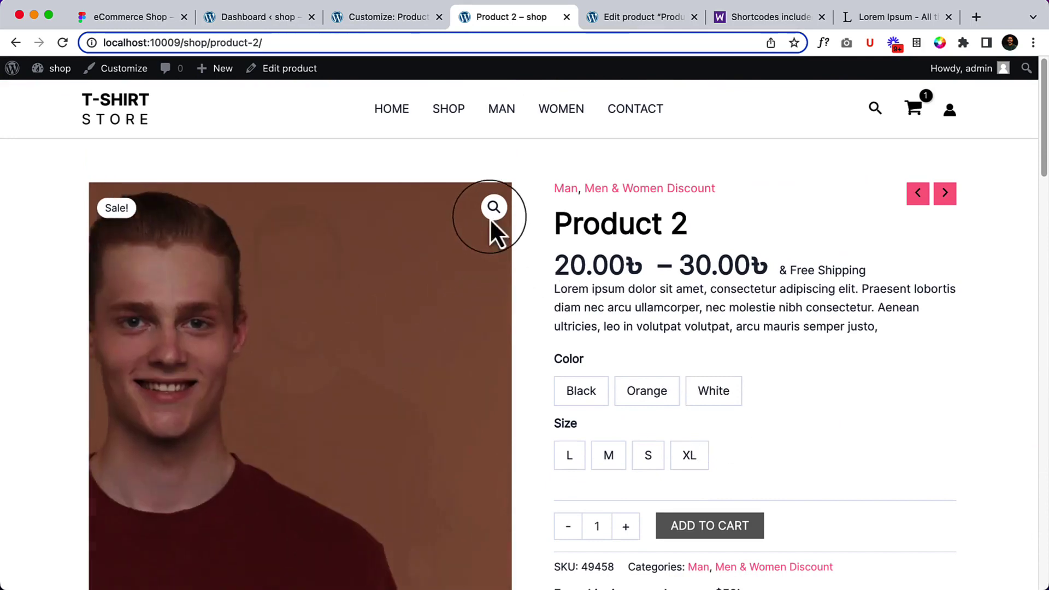
- Glance at the WooCommerce Customizer, then return to Product 2's page and its related products
{"action": "left_click", "coordinate": [402, 21]}
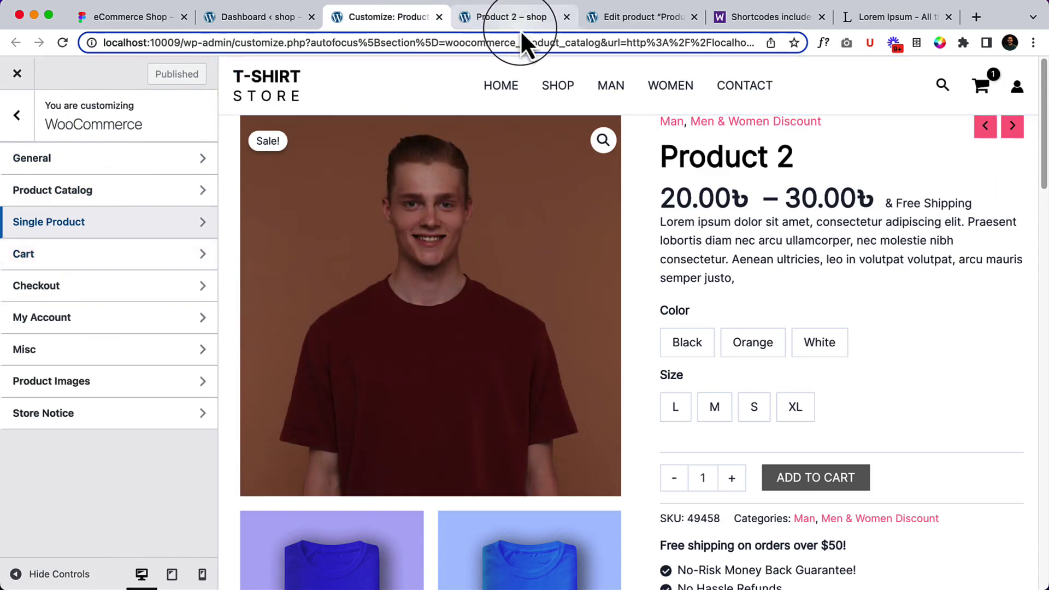
{"action": "left_click", "coordinate": [527, 19]}
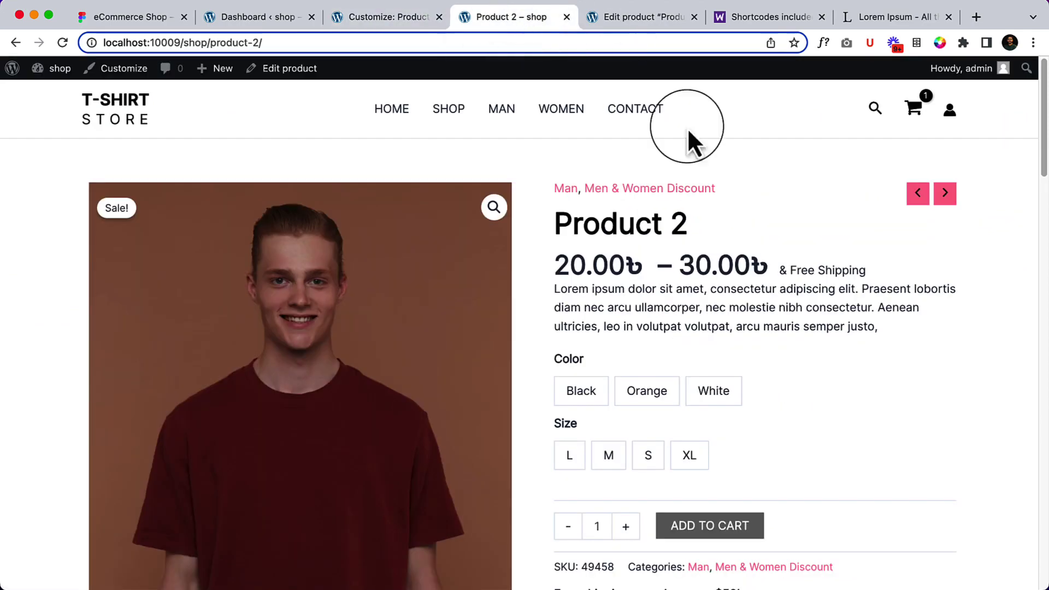
{"action": "scroll", "coordinate": [714, 320], "scroll_direction": "down", "scroll_amount": 15}
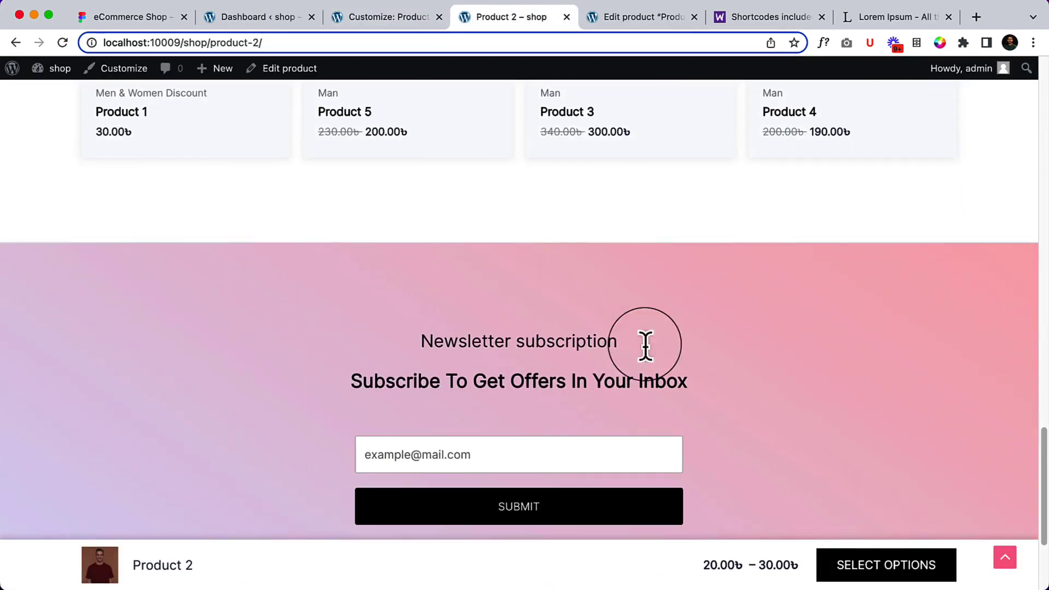
{"action": "scroll", "coordinate": [644, 344], "scroll_direction": "up", "scroll_amount": 5}
- Open Product 5 from the related products and add it to the cart, bringing the count to 2
{"action": "left_click", "coordinate": [373, 368]}
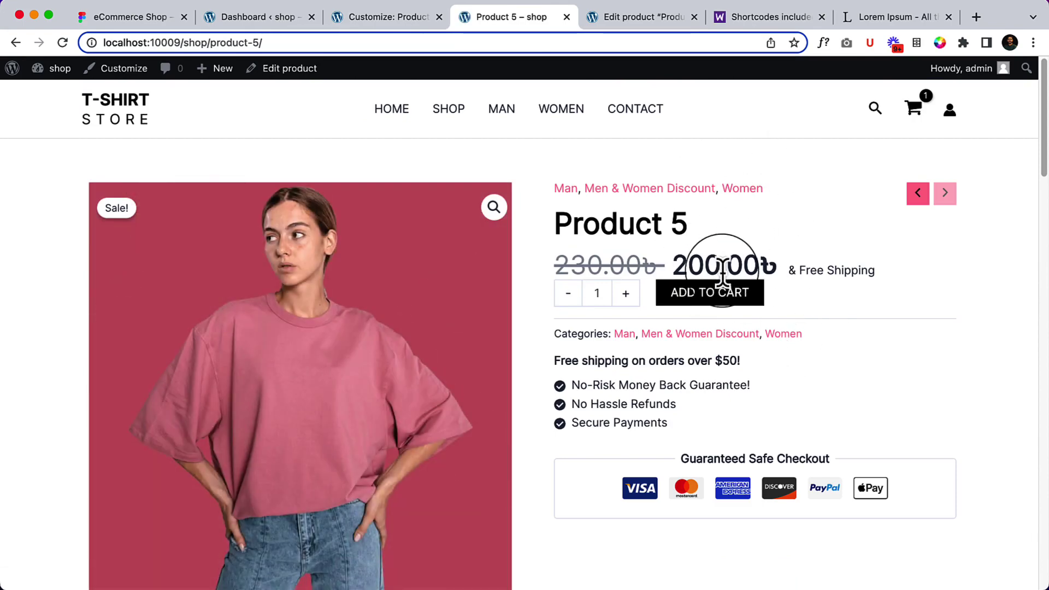
{"action": "left_click", "coordinate": [710, 292]}
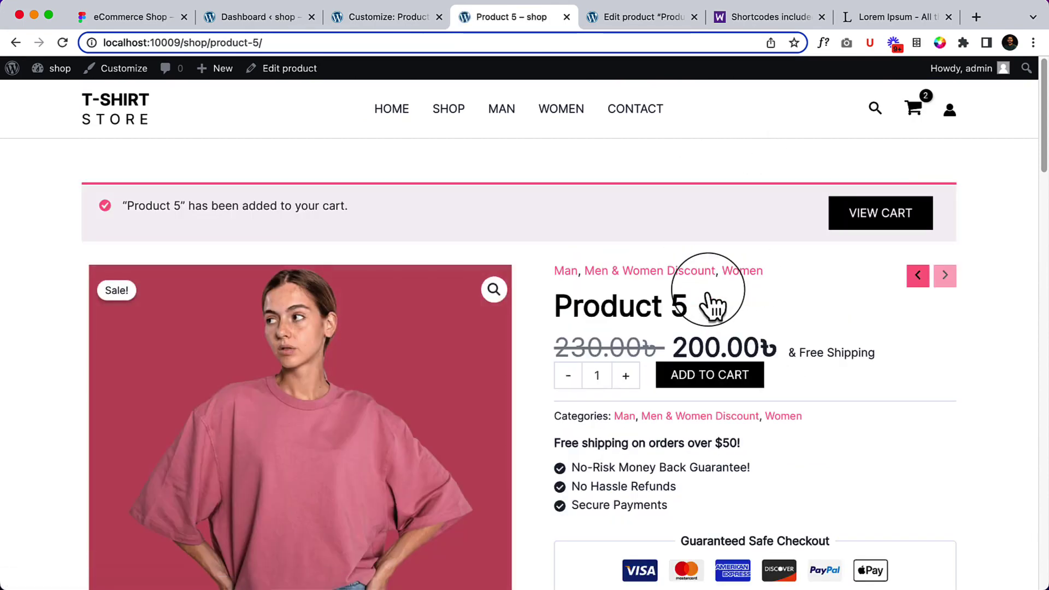
{"action": "left_click", "coordinate": [874, 224]}
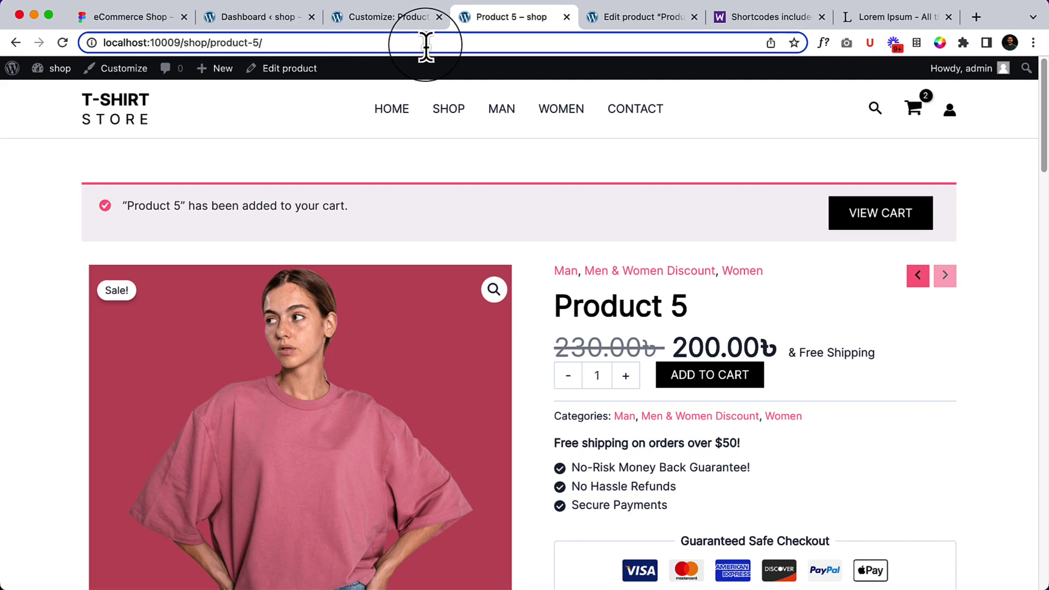
- Enable Real-Time Add To Cart under WooCommerce > Single Product > Add To Cart and publish
{"action": "left_click", "coordinate": [394, 18]}
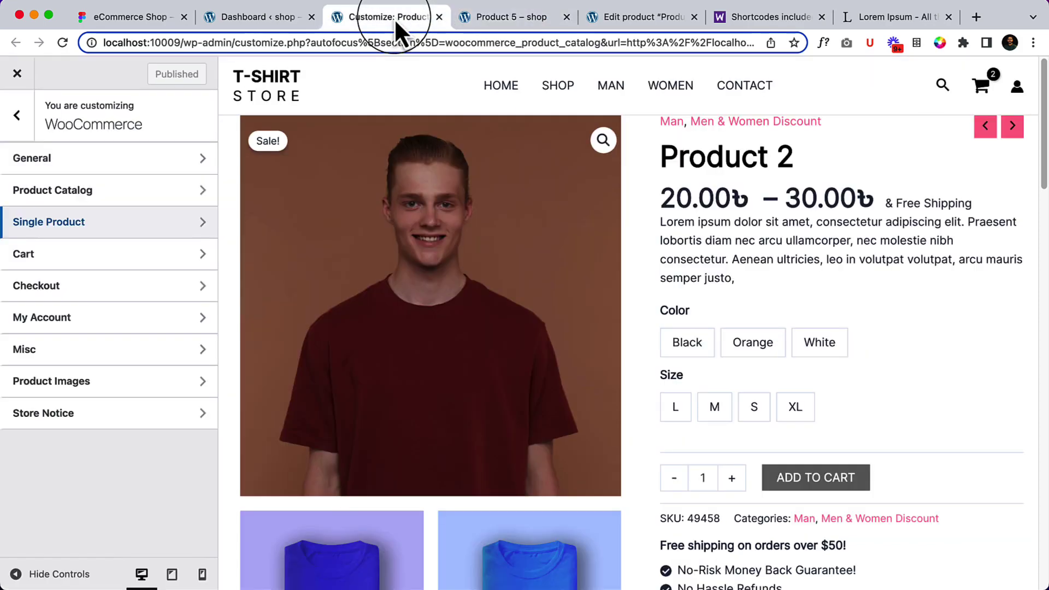
{"action": "left_click", "coordinate": [121, 224]}
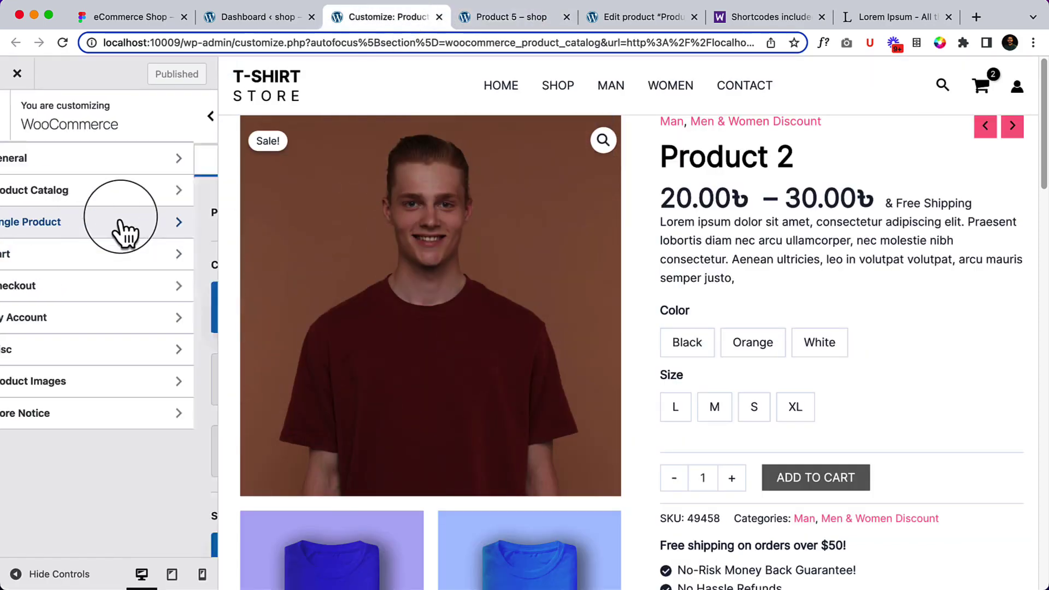
{"action": "scroll", "coordinate": [156, 422], "scroll_direction": "down", "scroll_amount": 6}
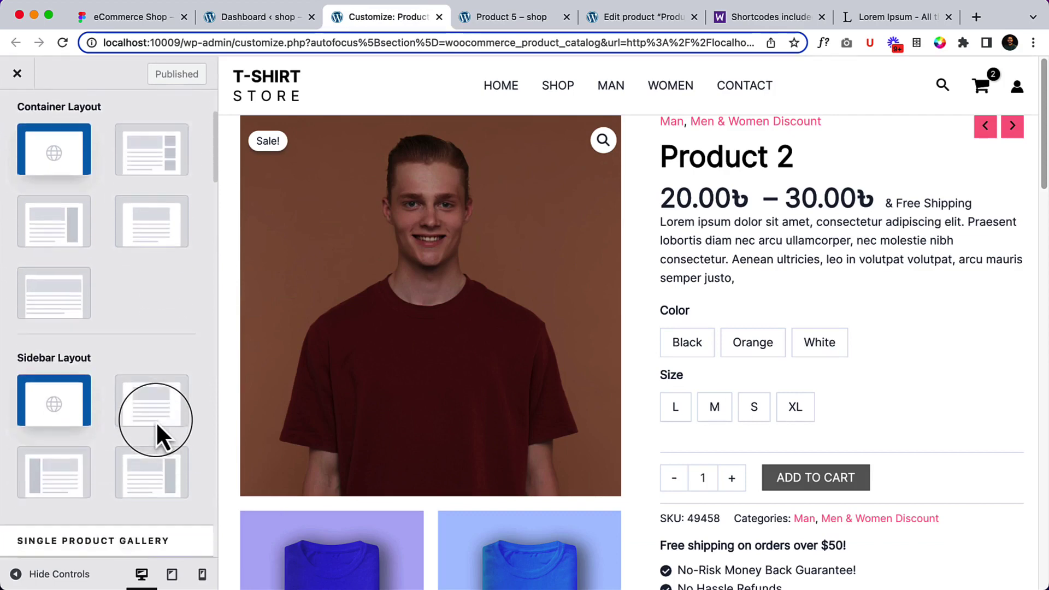
{"action": "scroll", "coordinate": [156, 421], "scroll_direction": "down", "scroll_amount": 10}
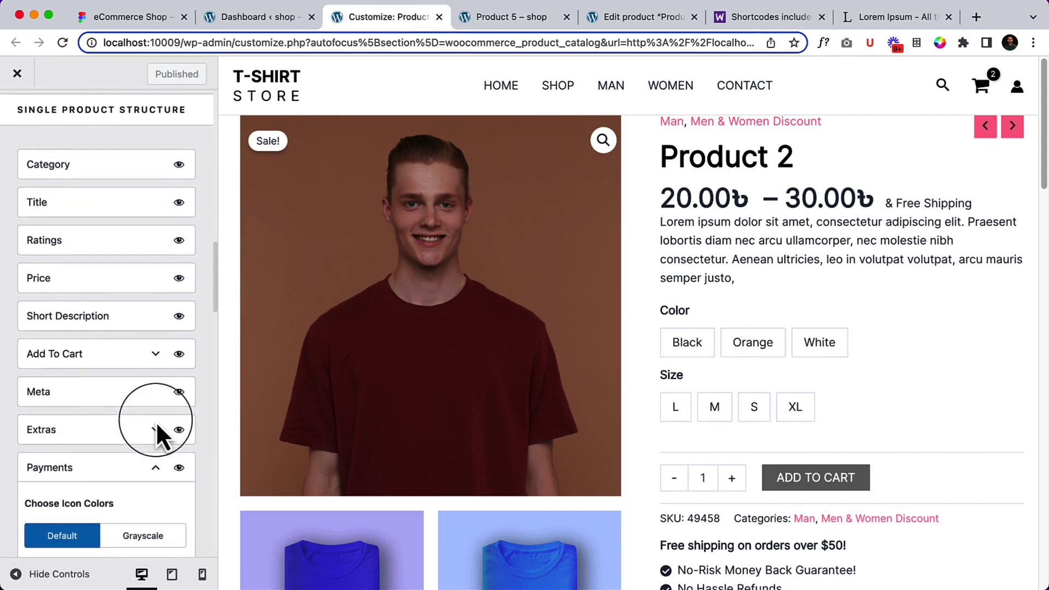
{"action": "left_click", "coordinate": [156, 334]}
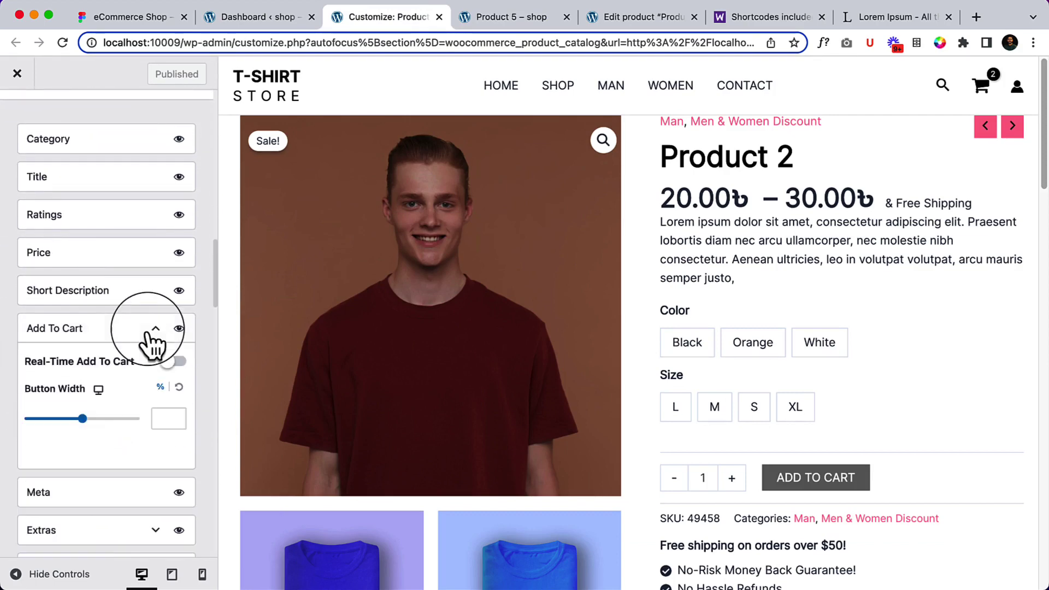
{"action": "left_click", "coordinate": [174, 361]}
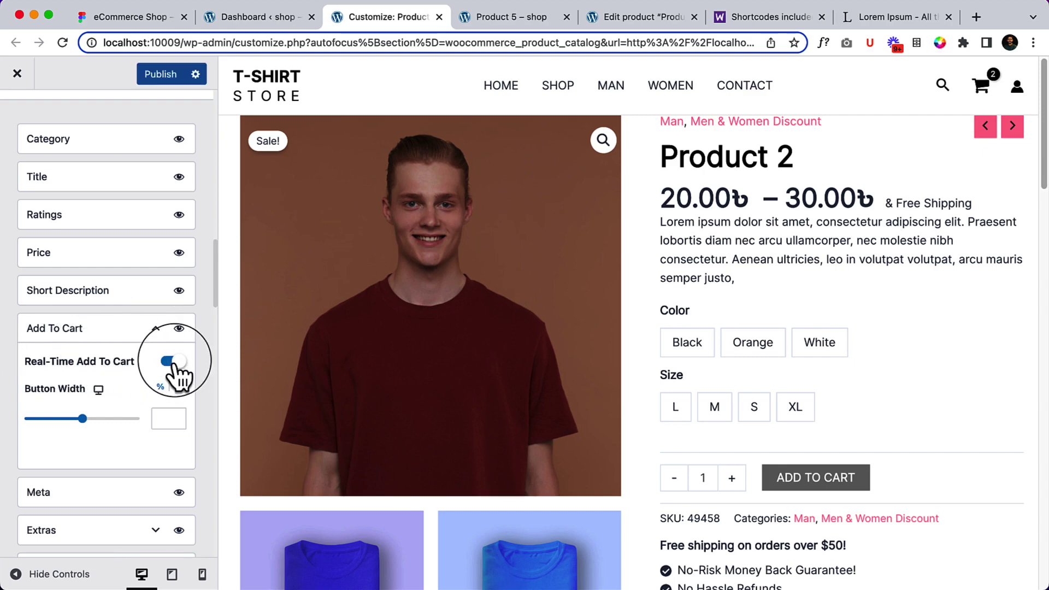
{"action": "left_click", "coordinate": [160, 74]}
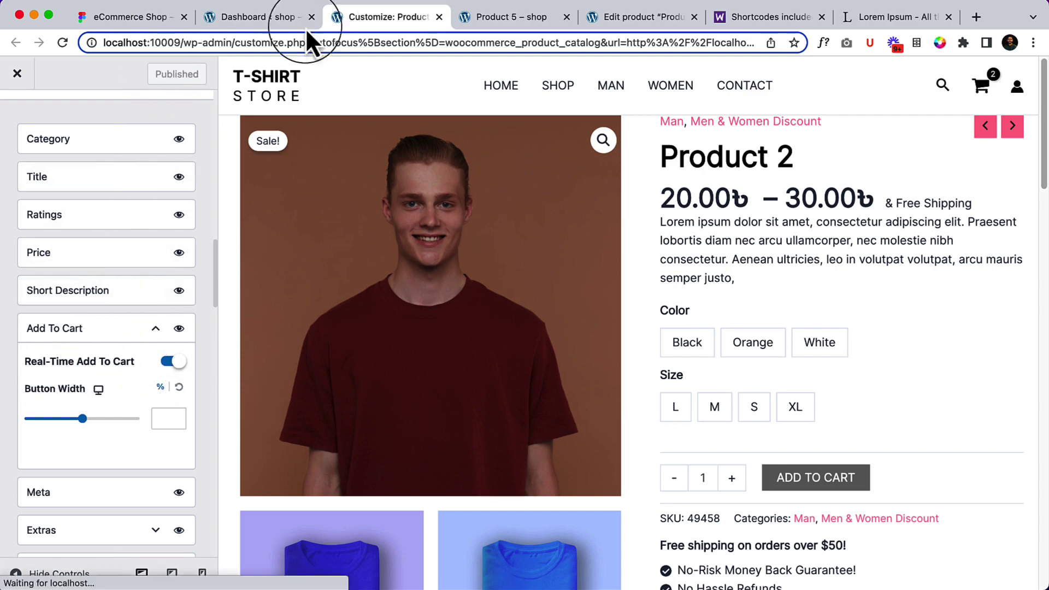
- Remove Product 3 and Product 5 from the cart drawer on the Product 5 page
{"action": "left_click", "coordinate": [512, 24]}
{"action": "left_click", "coordinate": [909, 109]}
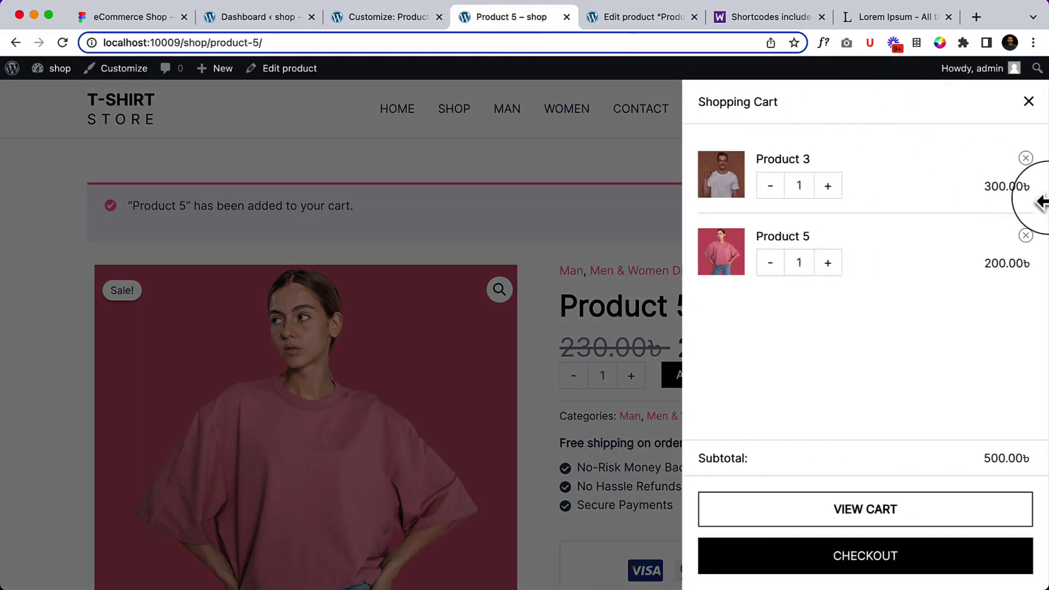
{"action": "left_click", "coordinate": [1025, 158]}
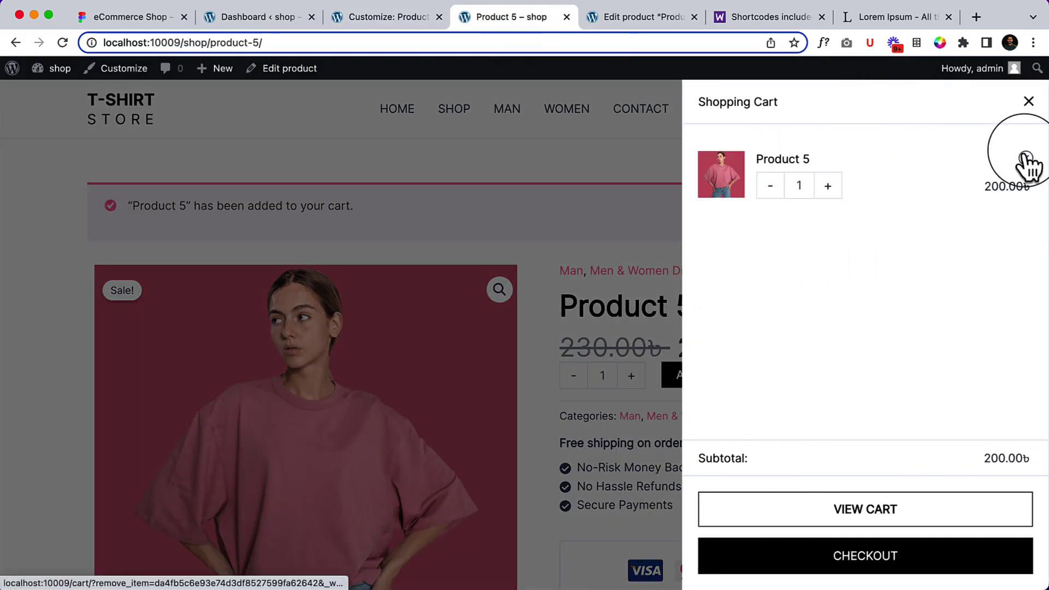
{"action": "left_click", "coordinate": [1026, 158]}
{"action": "left_click", "coordinate": [1028, 101]}
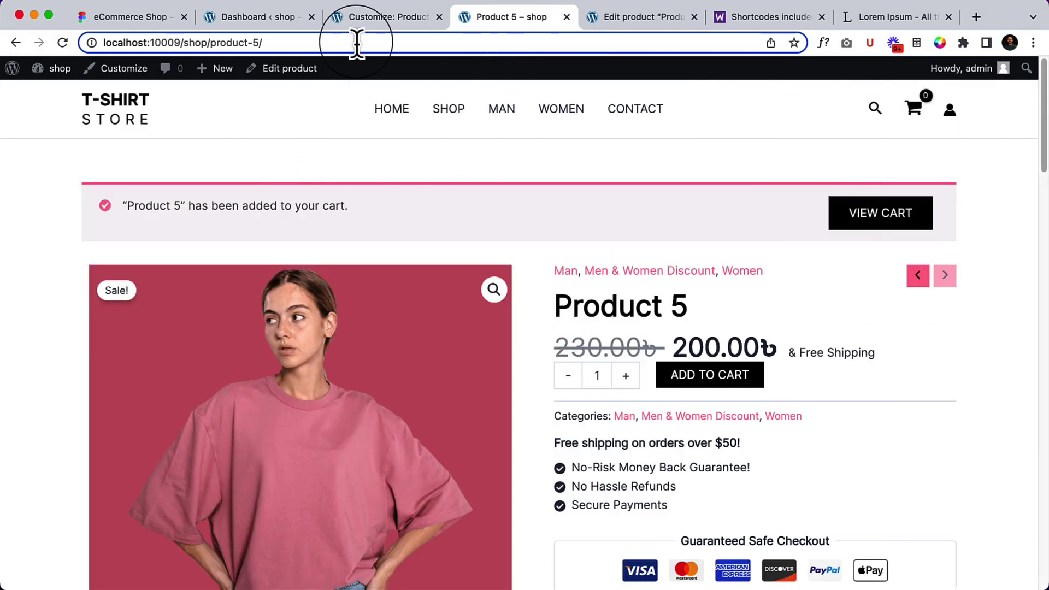
- Reload the Product 5 page fresh so the added-to-cart notice disappears
{"action": "right_click", "coordinate": [490, 199]}
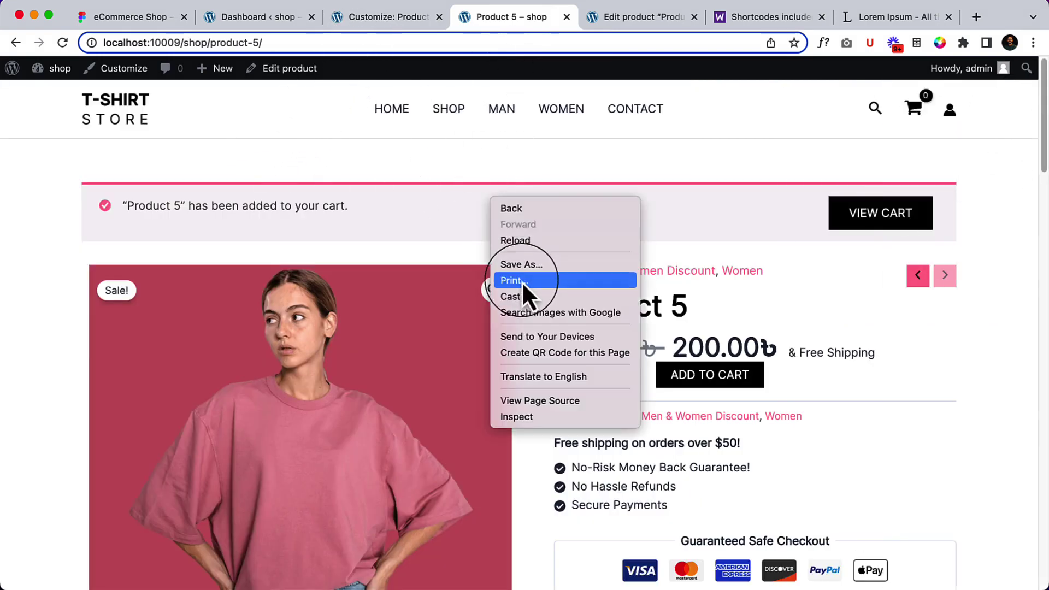
{"action": "left_click", "coordinate": [525, 240]}
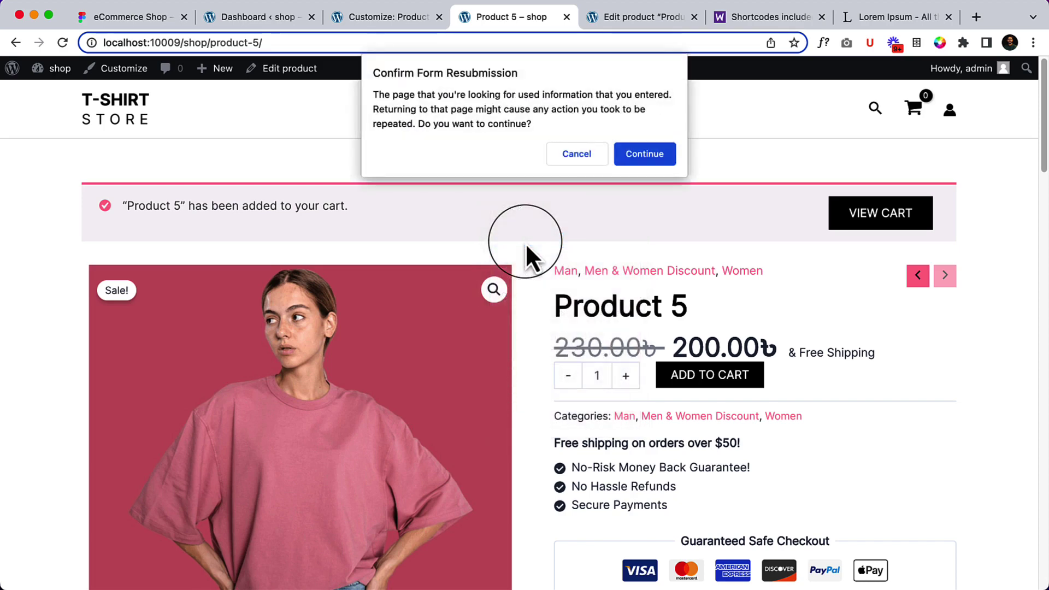
{"action": "left_click", "coordinate": [576, 158]}
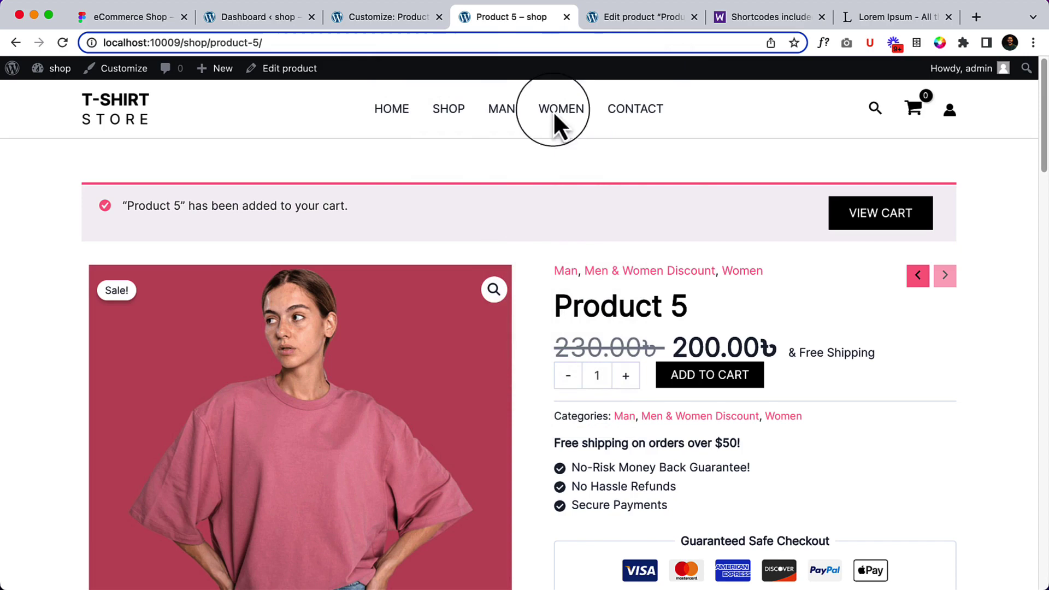
{"action": "left_click", "coordinate": [543, 39]}
{"action": "key", "text": "Return"}
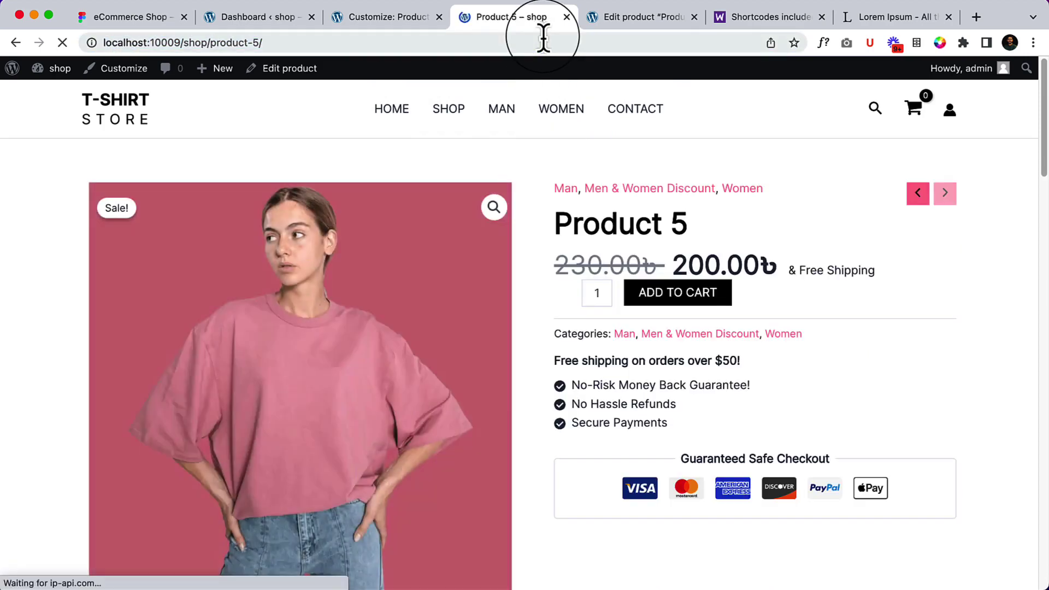
- Add Product 5 to the cart again and view the full cart page at 200.00৳ with free shipping
{"action": "left_click", "coordinate": [716, 300]}
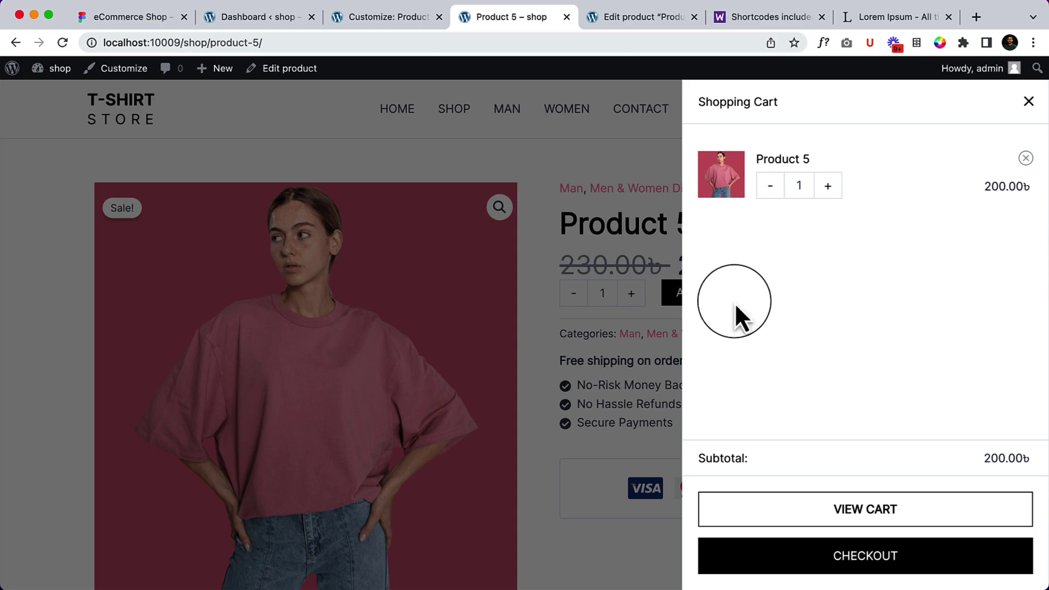
{"action": "left_click", "coordinate": [807, 508]}
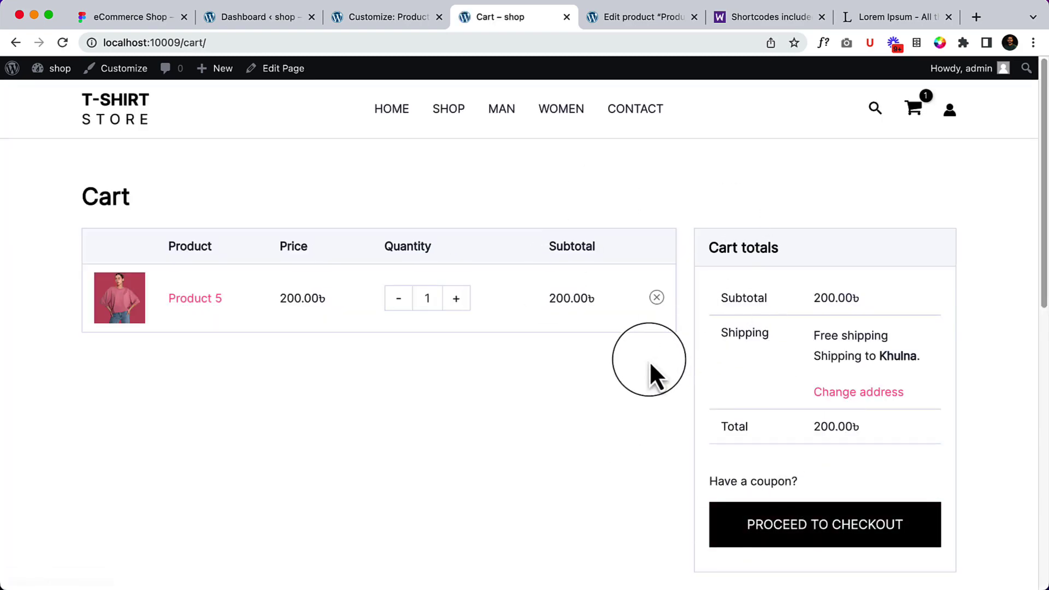
{"action": "scroll", "coordinate": [649, 360], "scroll_direction": "down", "scroll_amount": 7}
{"action": "scroll", "coordinate": [649, 361], "scroll_direction": "up", "scroll_amount": 7}
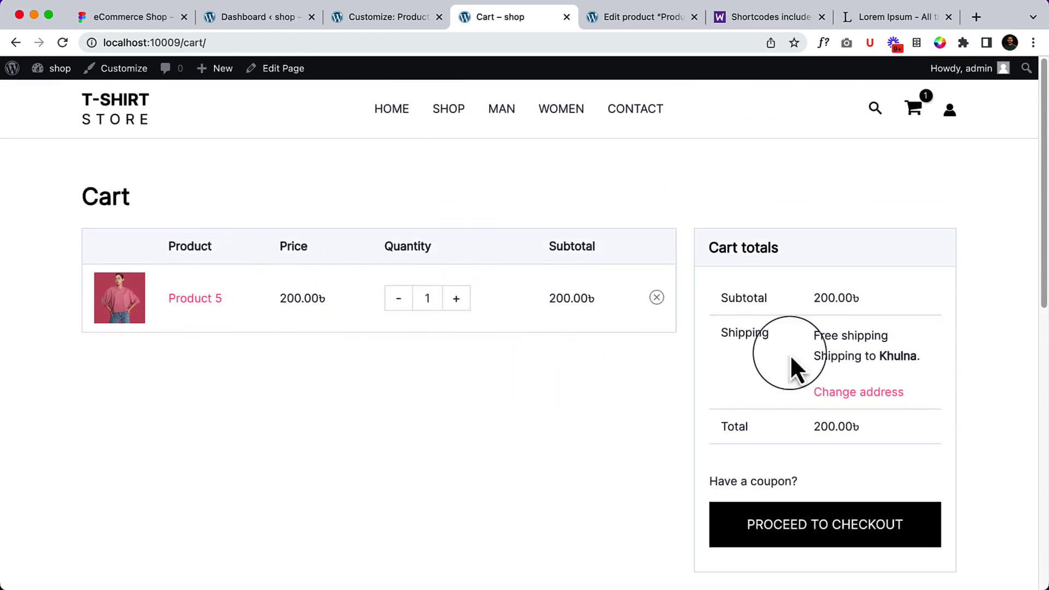
- Open WooCommerce > Cart in the Customizer and compare it with the current cart page
{"action": "left_click", "coordinate": [376, 21]}
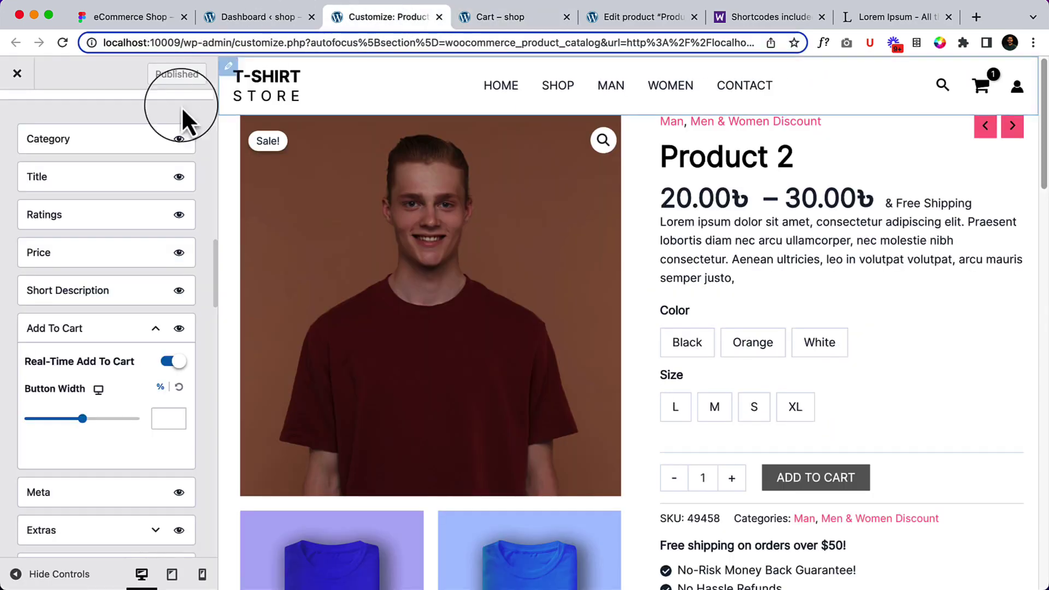
{"action": "scroll", "coordinate": [128, 145], "scroll_direction": "up", "scroll_amount": 10}
{"action": "left_click", "coordinate": [20, 125]}
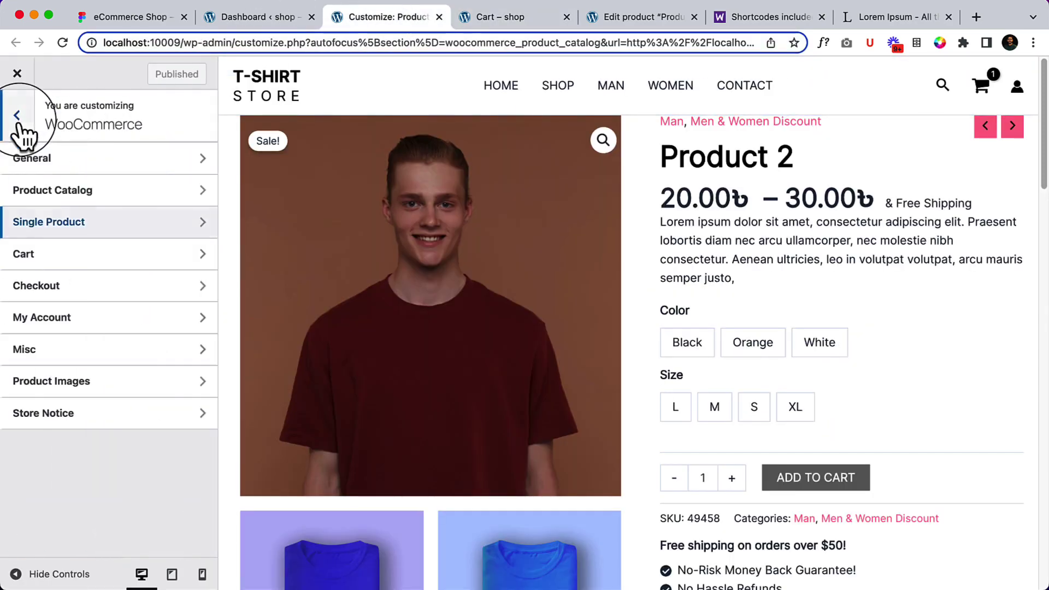
{"action": "left_click", "coordinate": [87, 257]}
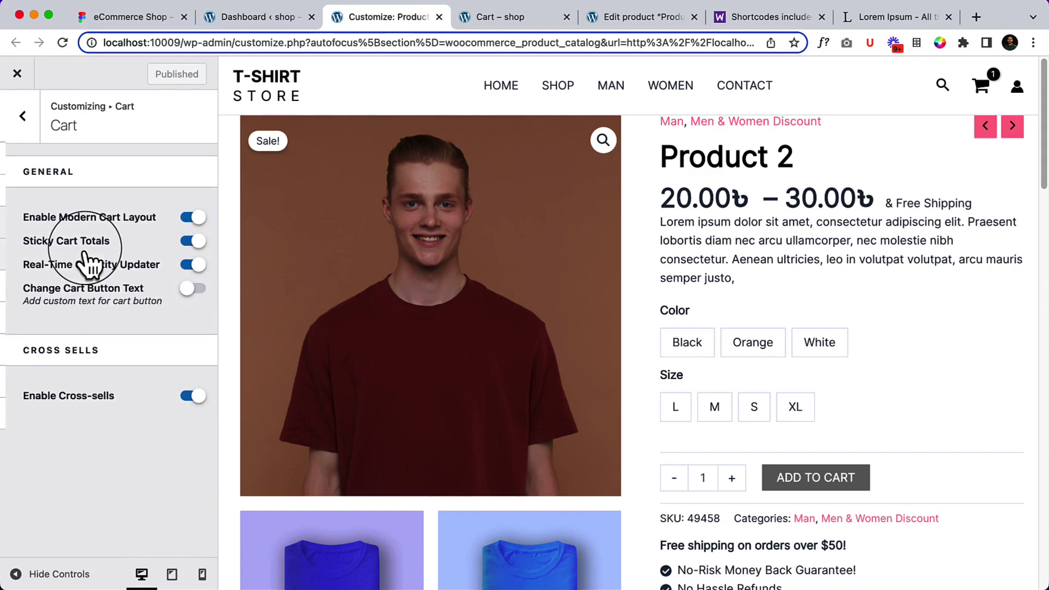
{"action": "left_click", "coordinate": [490, 19]}
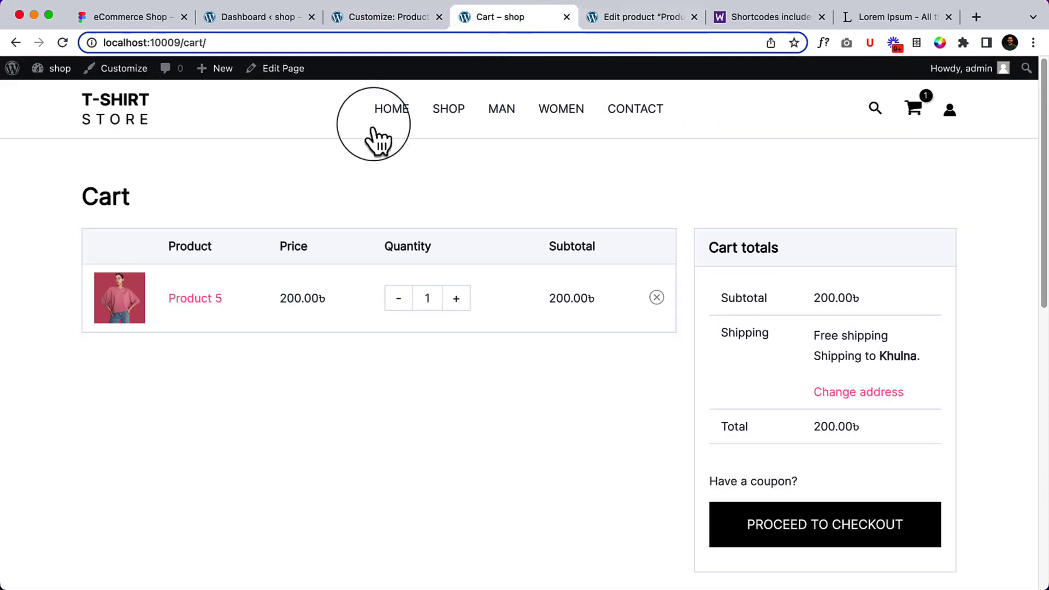
{"action": "left_click", "coordinate": [345, 17]}
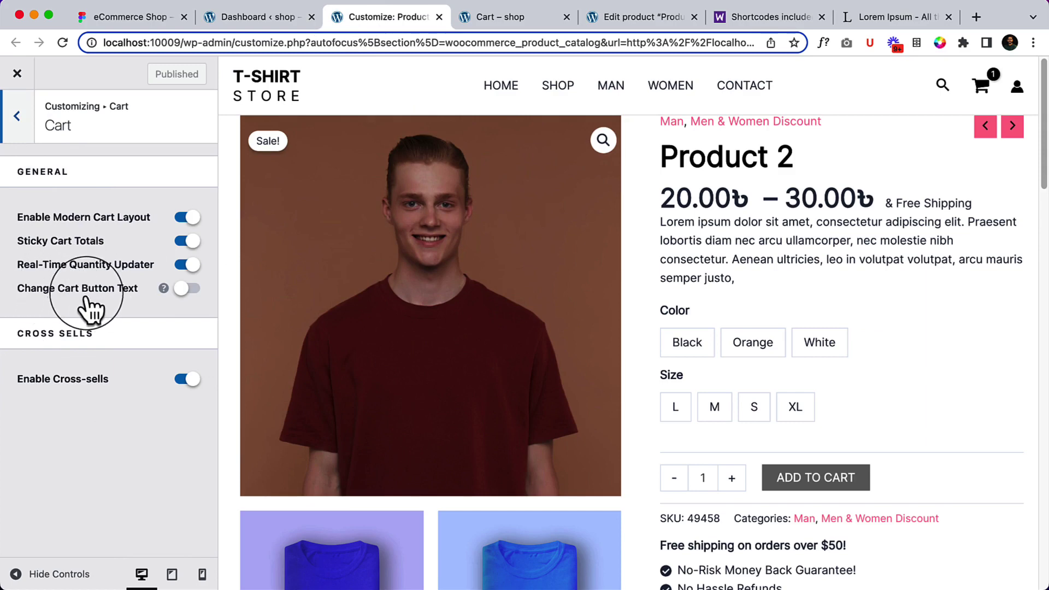
- Try Change Cart Button Text on, preview the cart page, then switch it back off
{"action": "left_click", "coordinate": [165, 286]}
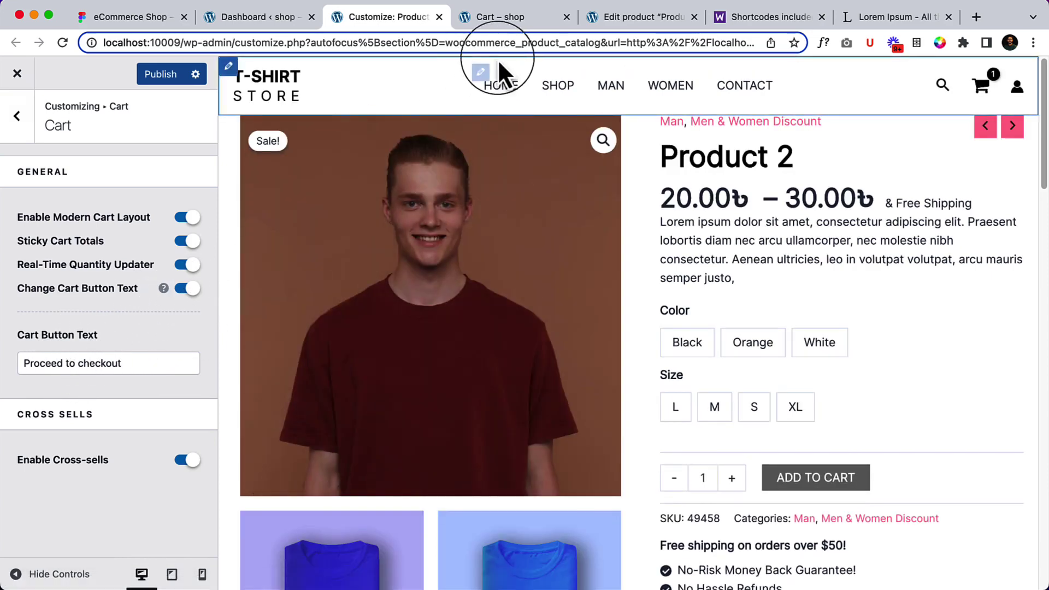
{"action": "left_click", "coordinate": [518, 20]}
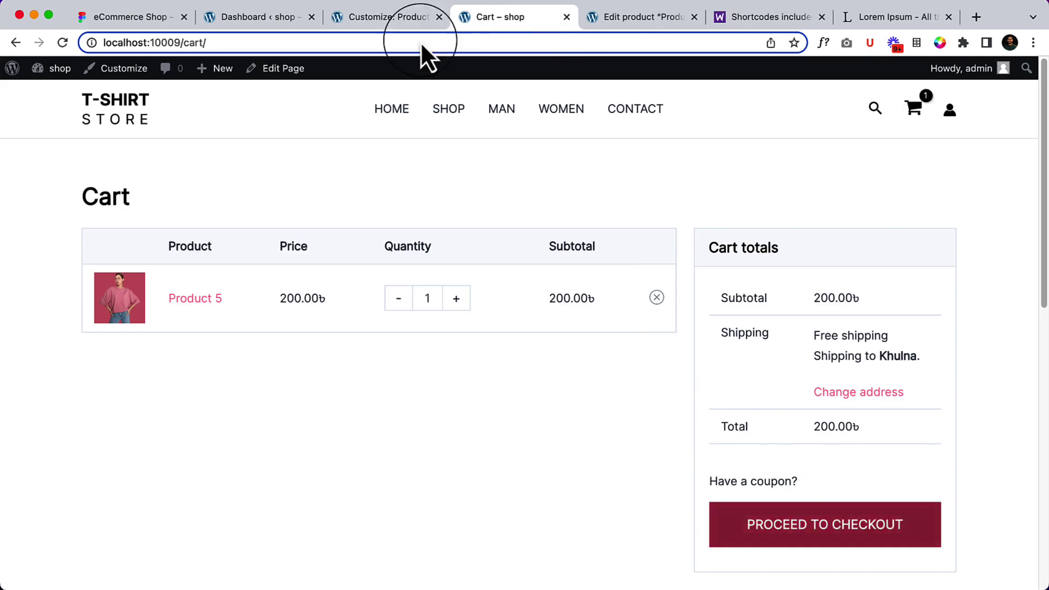
{"action": "left_click", "coordinate": [397, 16]}
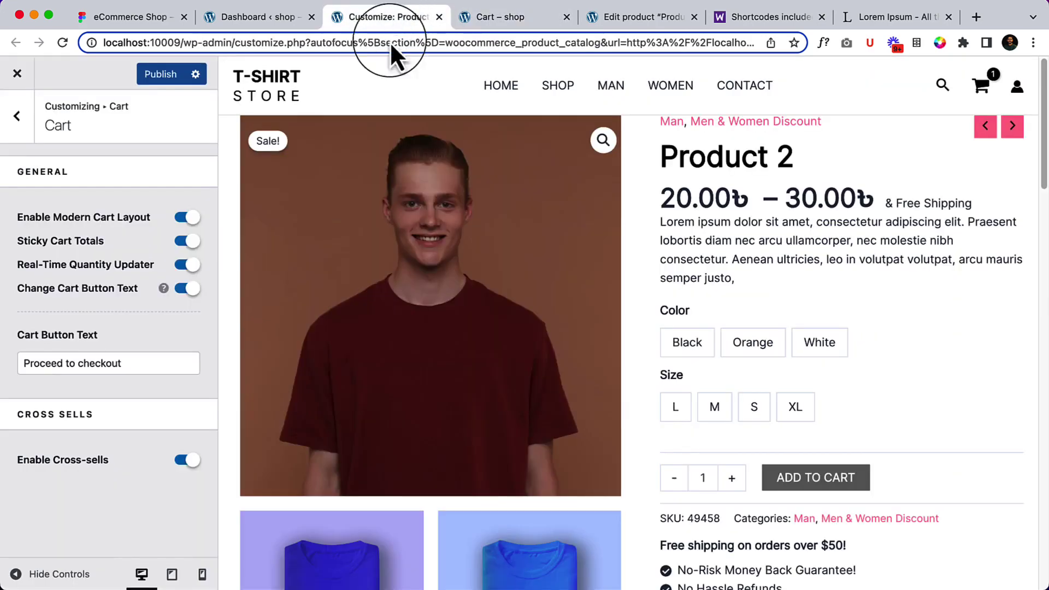
{"action": "left_click", "coordinate": [185, 288]}
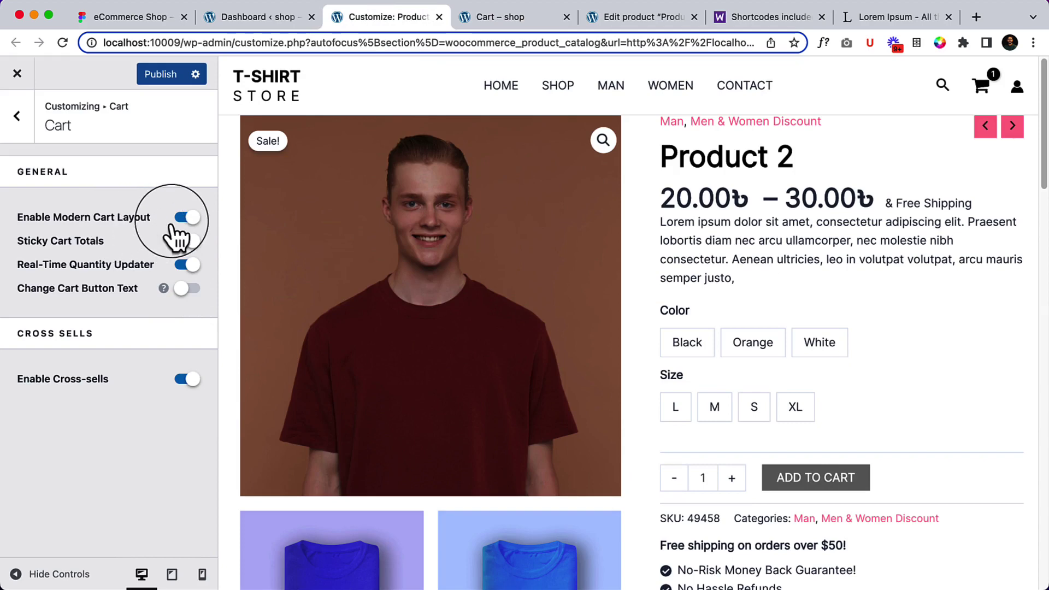
{"action": "left_click", "coordinate": [549, 25]}
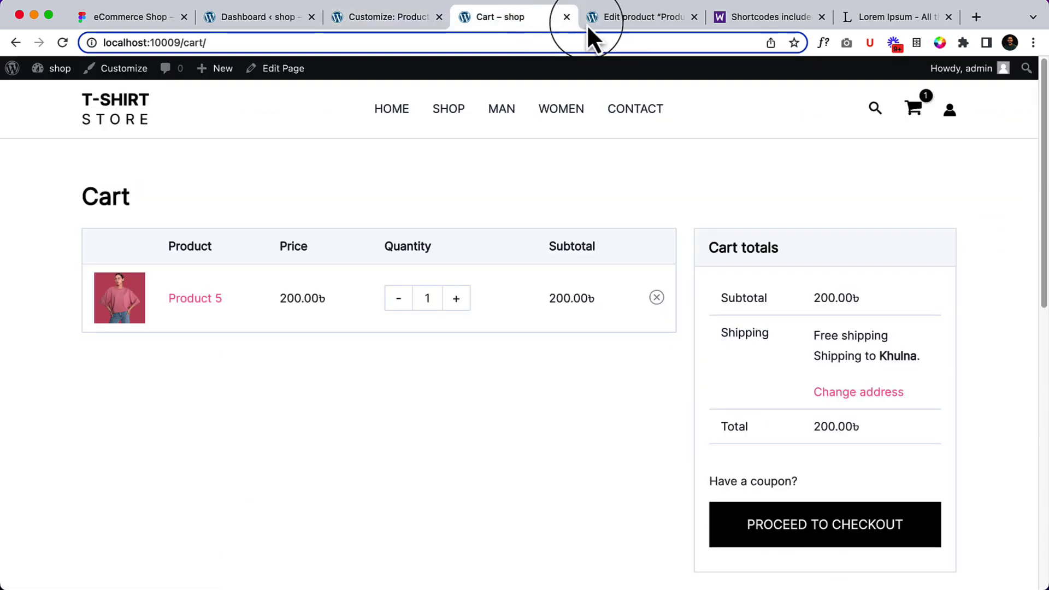
{"action": "scroll", "coordinate": [690, 317], "scroll_direction": "down", "scroll_amount": 1}
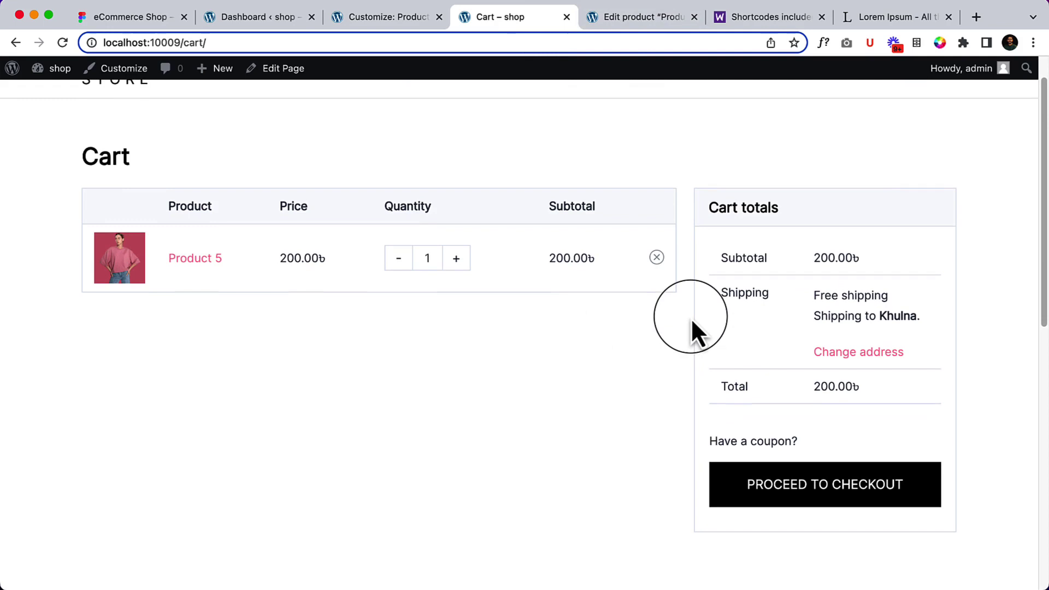
{"action": "scroll", "coordinate": [601, 241], "scroll_direction": "up", "scroll_amount": 1}
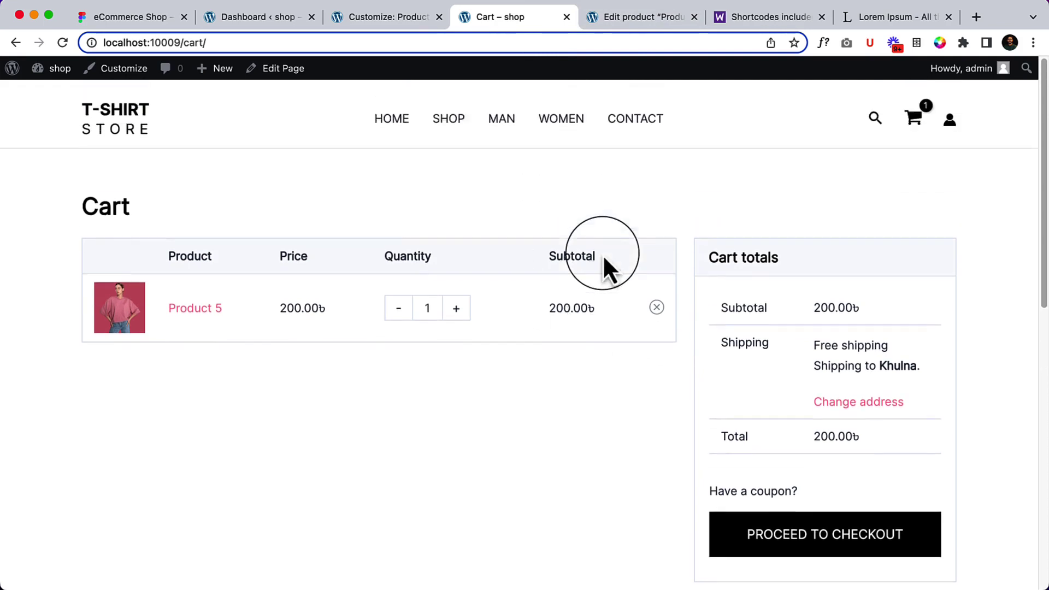
{"action": "left_click", "coordinate": [407, 22]}
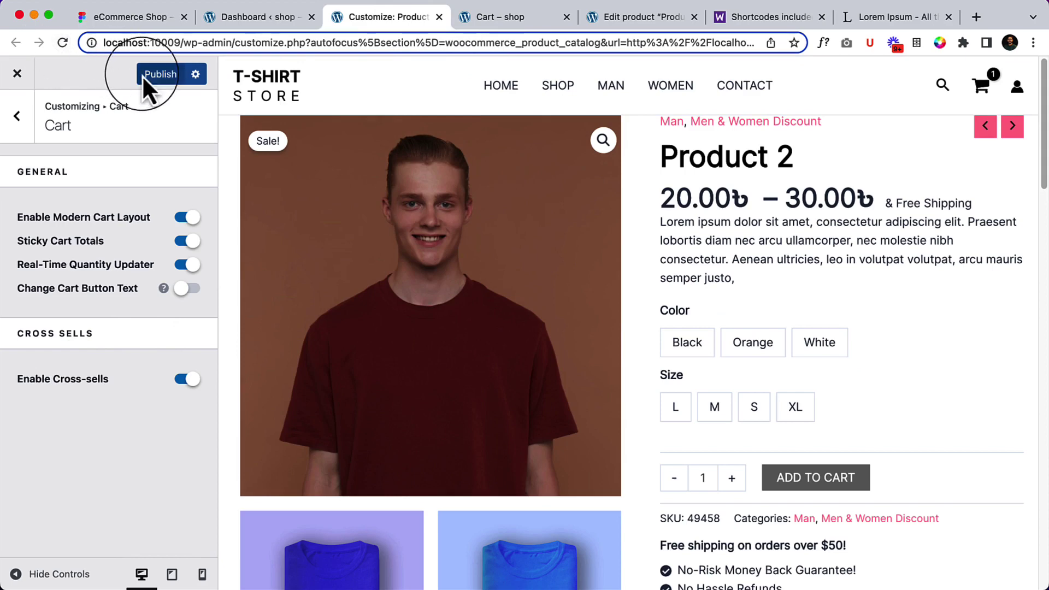
- Go from the WordPress dashboard to Products > All Products
{"action": "left_click", "coordinate": [244, 19]}
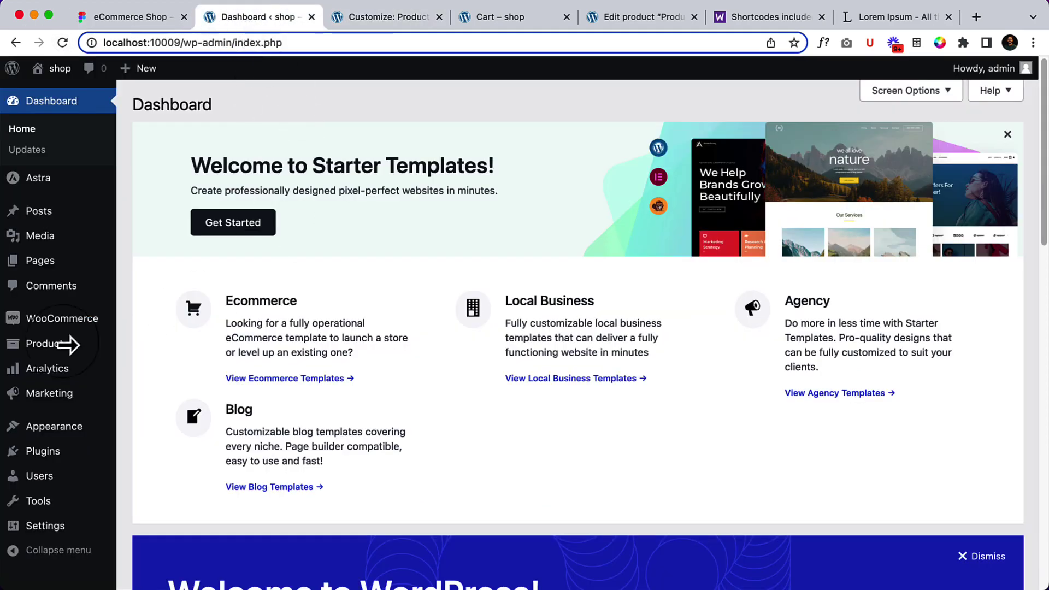
{"action": "left_click", "coordinate": [474, 15]}
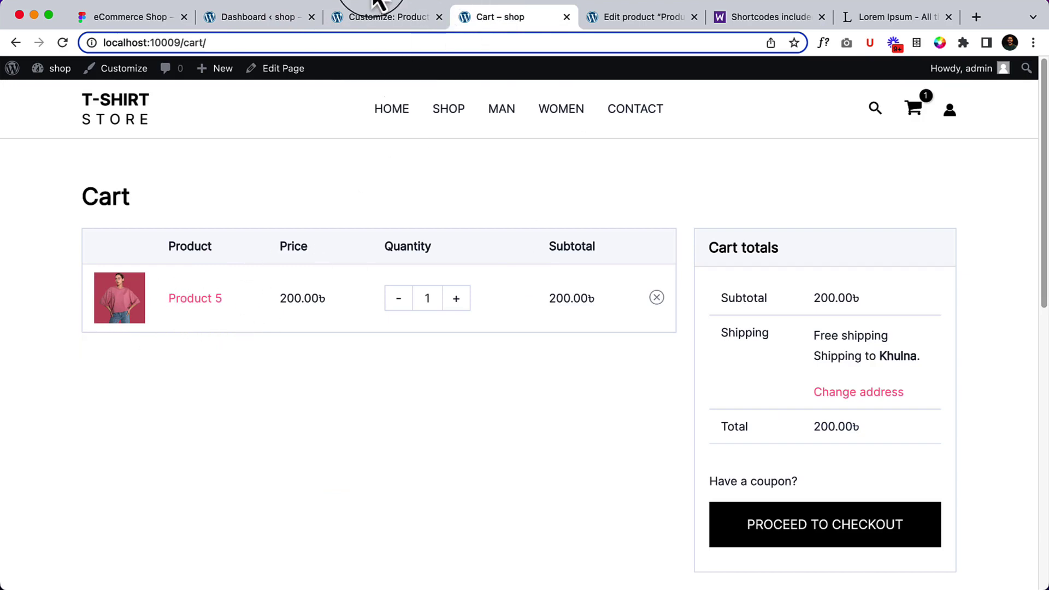
{"action": "left_click", "coordinate": [241, 17]}
{"action": "mouse_move", "coordinate": [57, 268]}
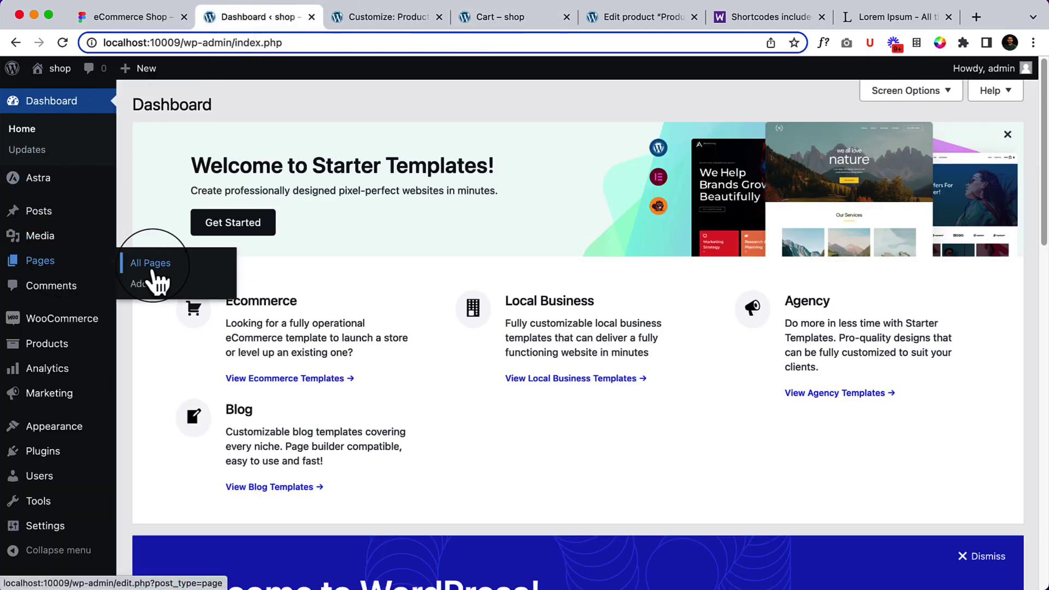
{"action": "left_click", "coordinate": [154, 268]}
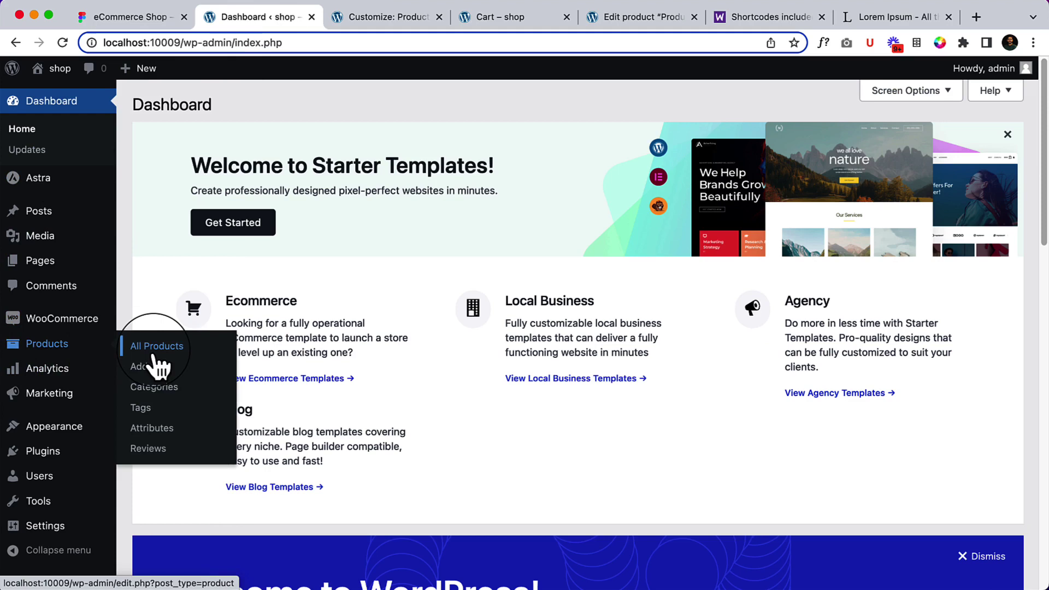
{"action": "left_click", "coordinate": [155, 352]}
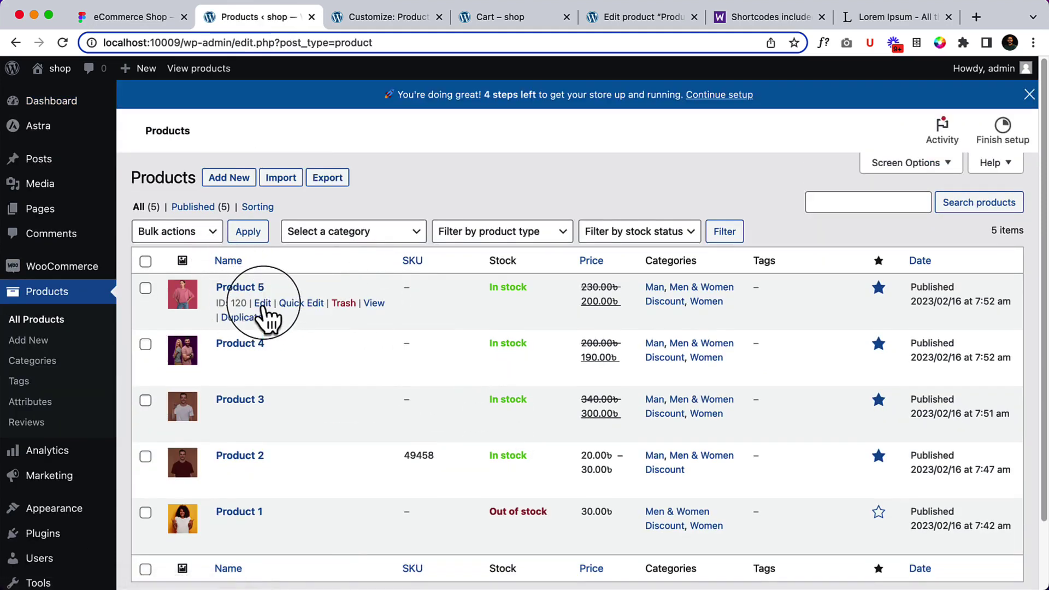
- Edit Product 5 and view its Inventory and Shipping product data
{"action": "left_click", "coordinate": [263, 305]}
{"action": "scroll", "coordinate": [459, 338], "scroll_direction": "down", "scroll_amount": 6}
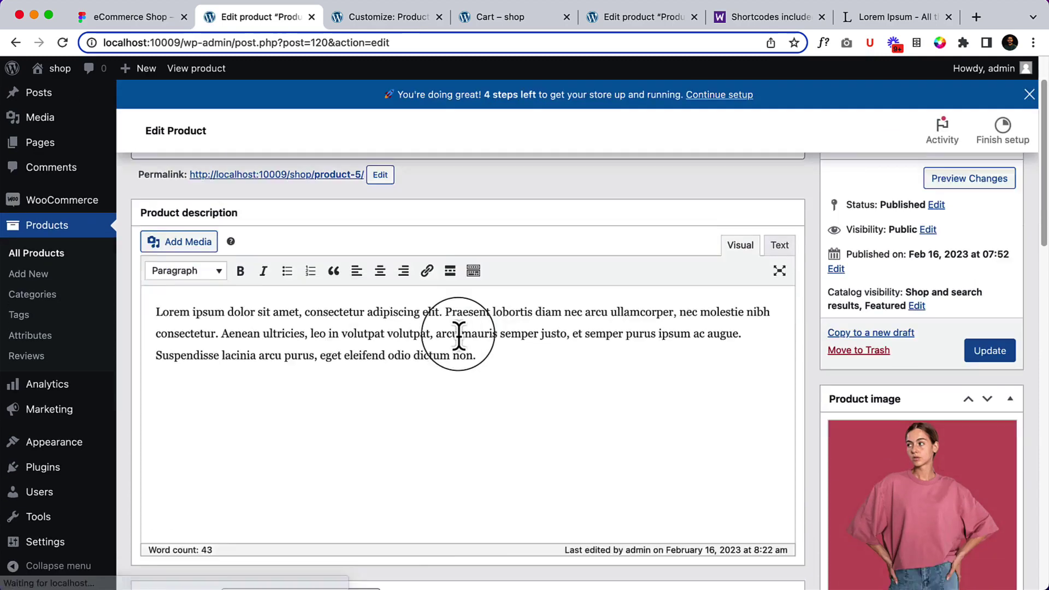
{"action": "scroll", "coordinate": [457, 335], "scroll_direction": "down", "scroll_amount": 2}
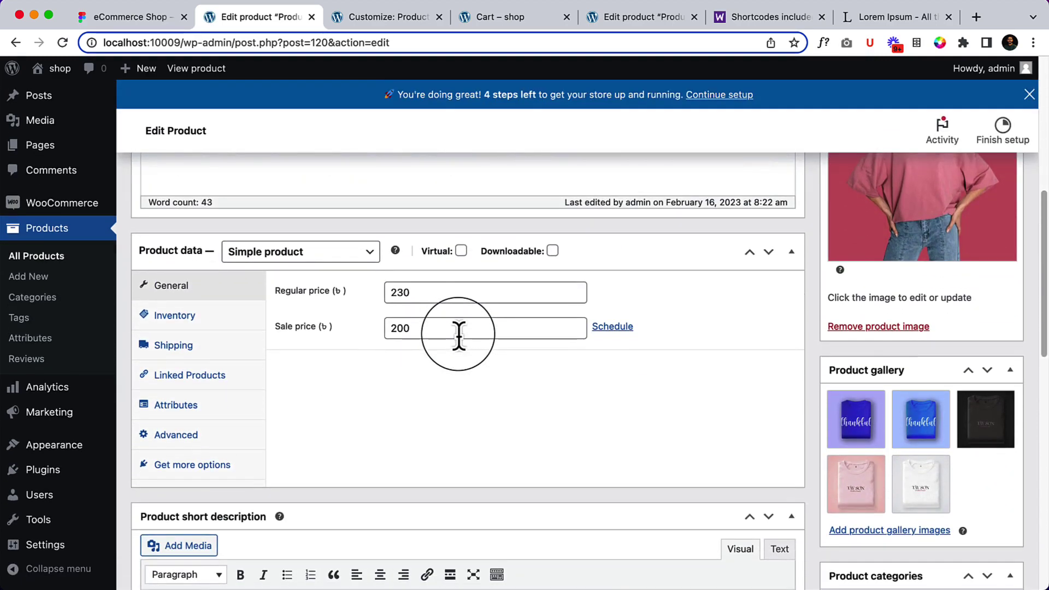
{"action": "left_click", "coordinate": [225, 338]}
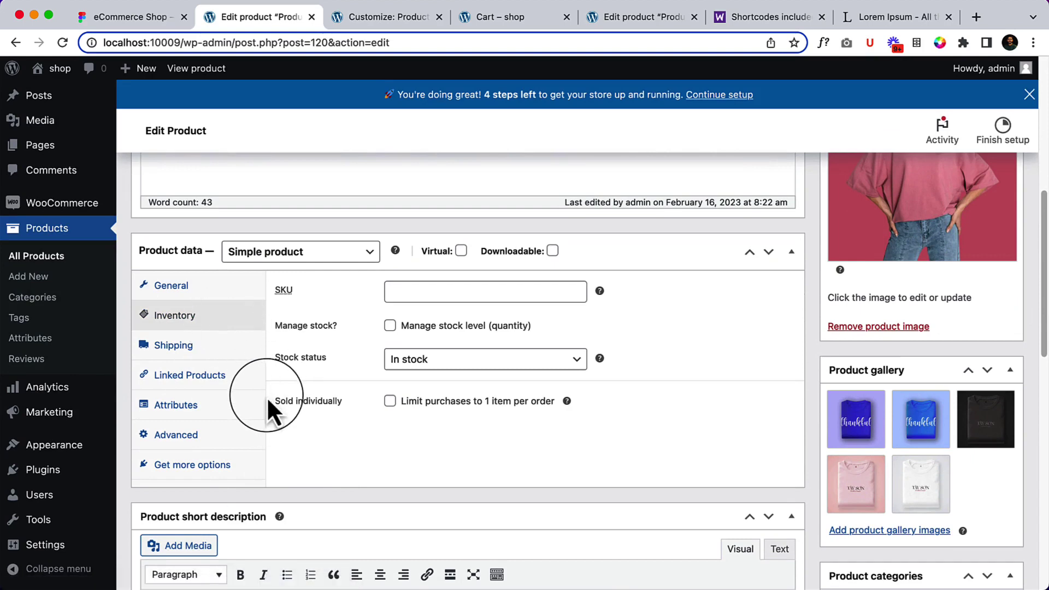
{"action": "left_click", "coordinate": [231, 350]}
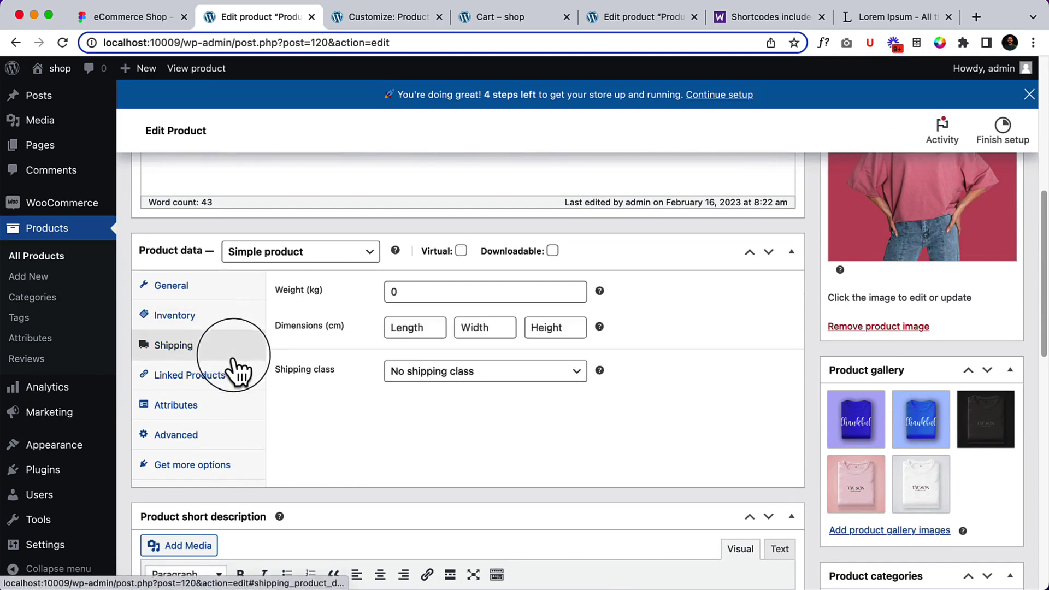
- Add cross-sells Product 1, Product 2 - Black, M and Product 2 - Black, L in Linked Products
{"action": "left_click", "coordinate": [231, 378]}
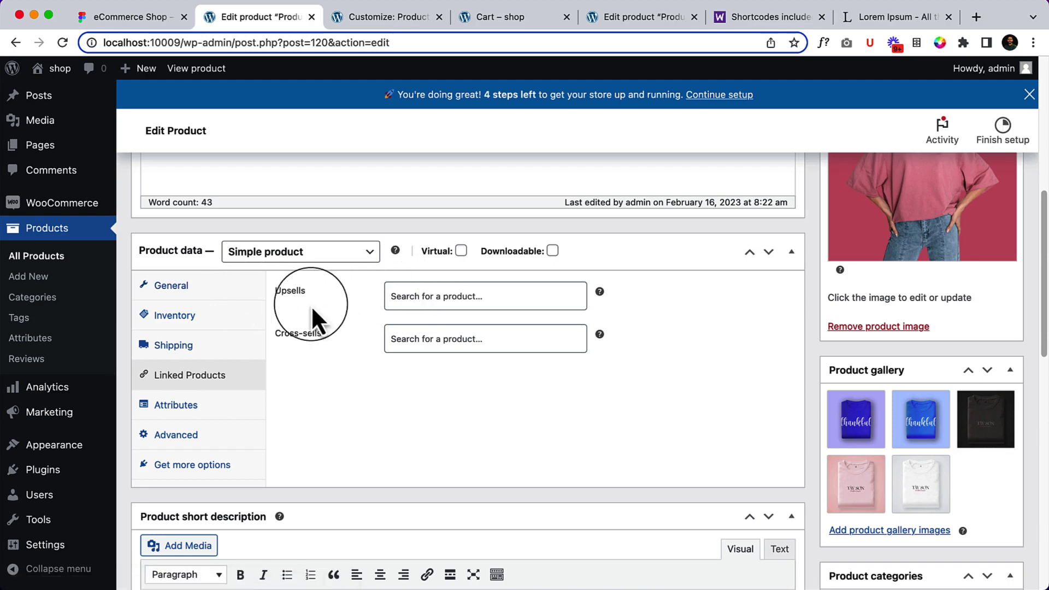
{"action": "left_click", "coordinate": [442, 341]}
{"action": "type", "text": "pro"}
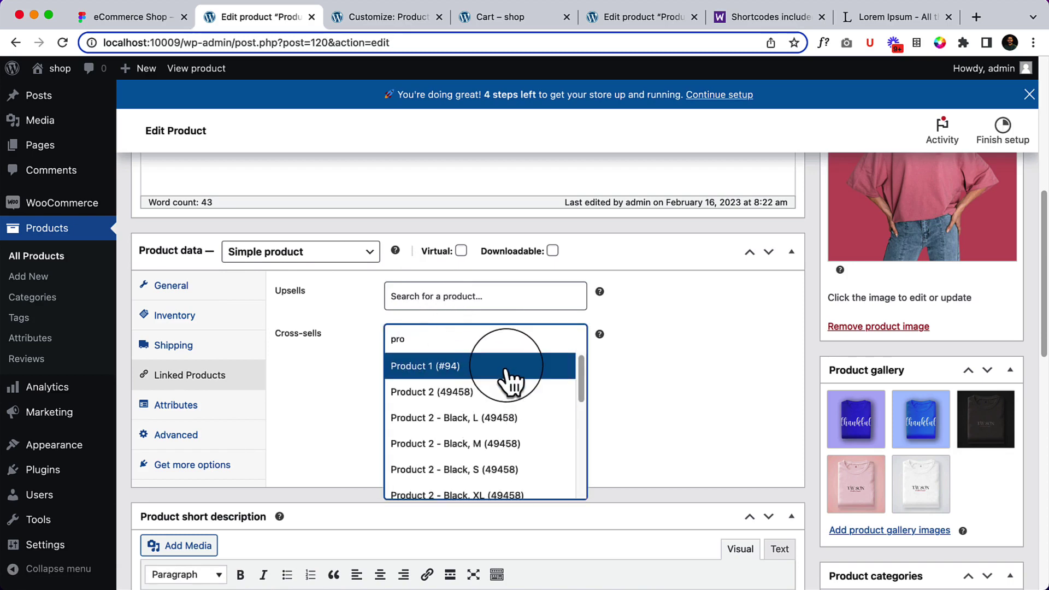
{"action": "left_click", "coordinate": [507, 371]}
{"action": "type", "text": "pro"}
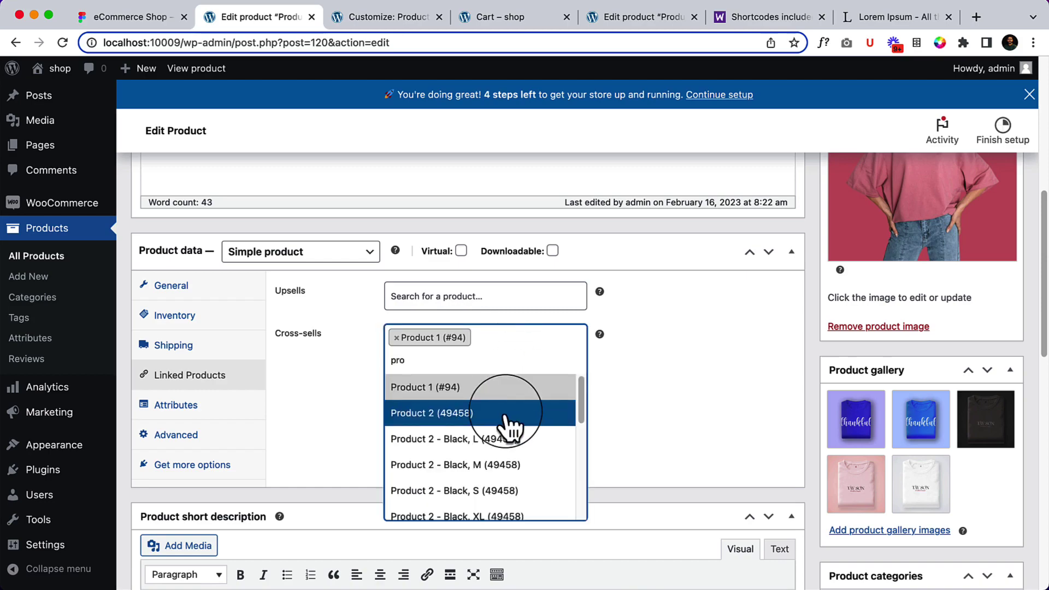
{"action": "scroll", "coordinate": [677, 391], "scroll_direction": "up", "scroll_amount": 8}
{"action": "scroll", "coordinate": [678, 391], "scroll_direction": "down", "scroll_amount": 12}
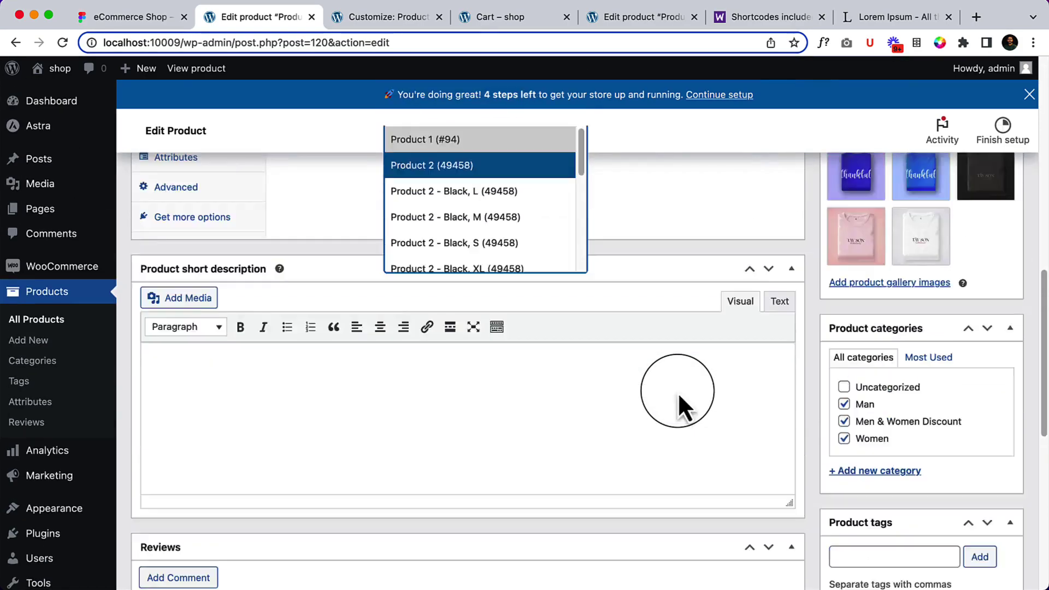
{"action": "scroll", "coordinate": [678, 392], "scroll_direction": "up", "scroll_amount": 5}
{"action": "left_click", "coordinate": [480, 502]}
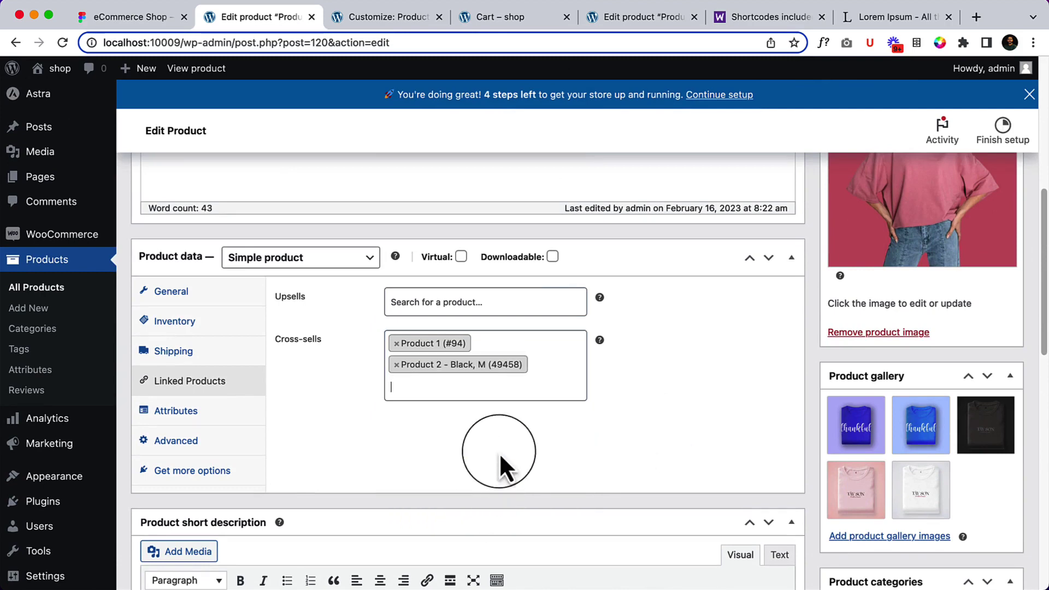
{"action": "left_click", "coordinate": [525, 395]}
{"action": "type", "text": "pro"}
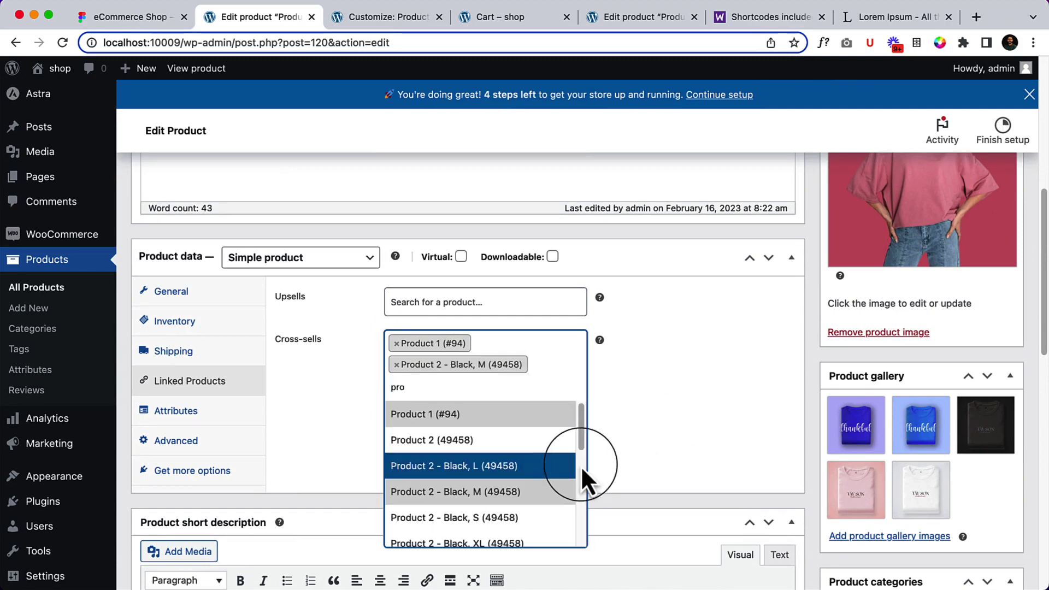
{"action": "left_click", "coordinate": [571, 468]}
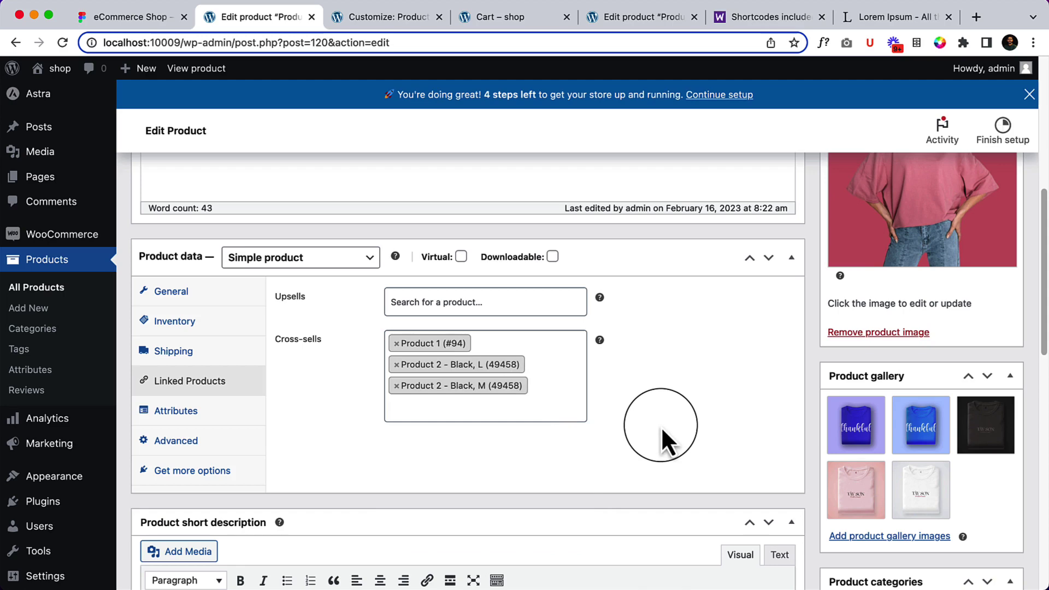
- Add upsells Product 2 - Black, M and Product 2 - Orange, S
{"action": "left_click", "coordinate": [527, 302]}
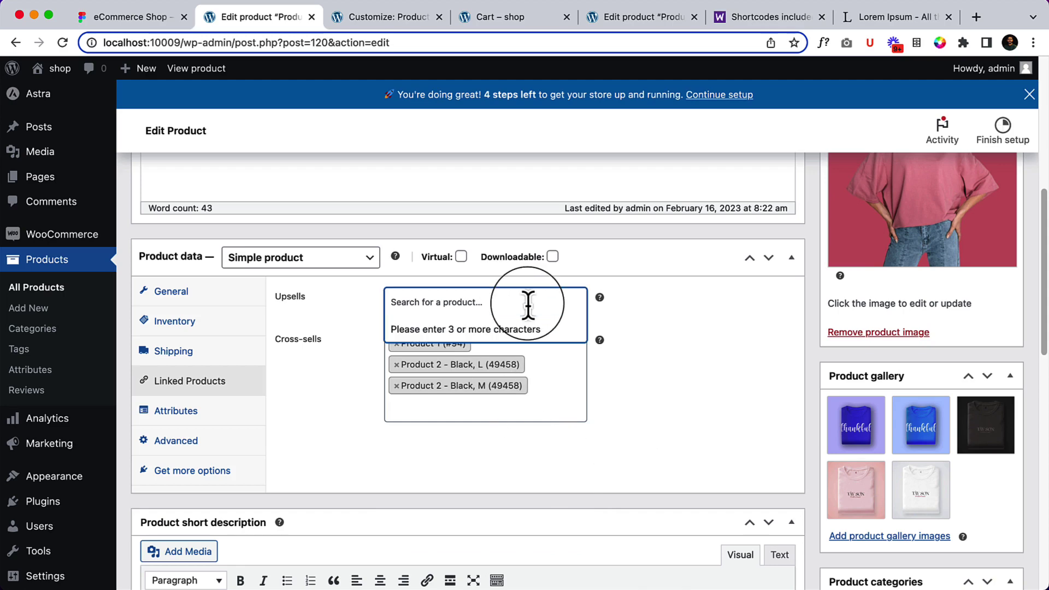
{"action": "type", "text": "pro"}
{"action": "left_click", "coordinate": [494, 404]}
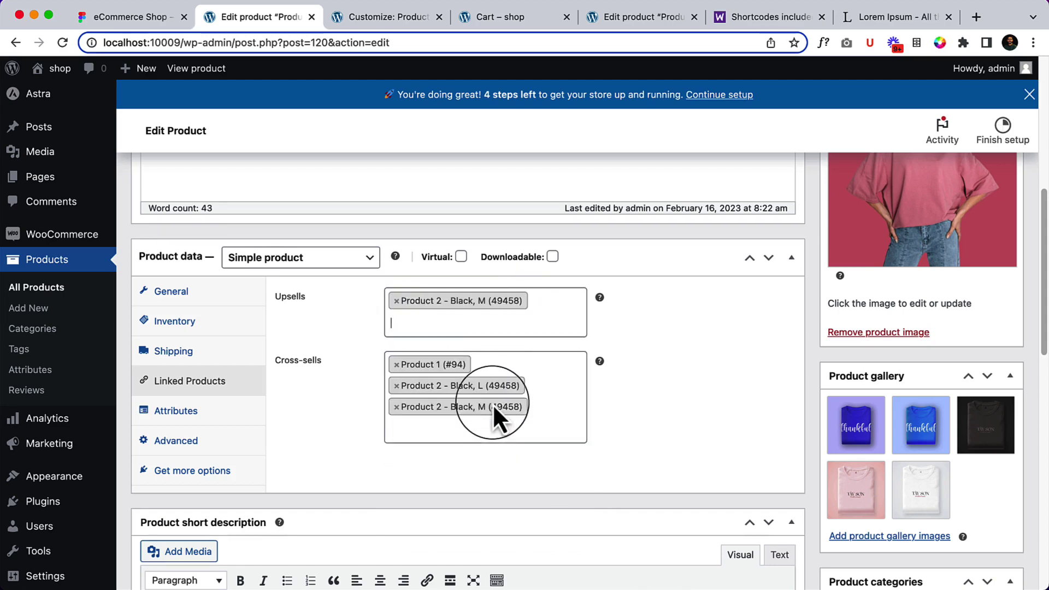
{"action": "left_click", "coordinate": [519, 320]}
{"action": "type", "text": "pro"}
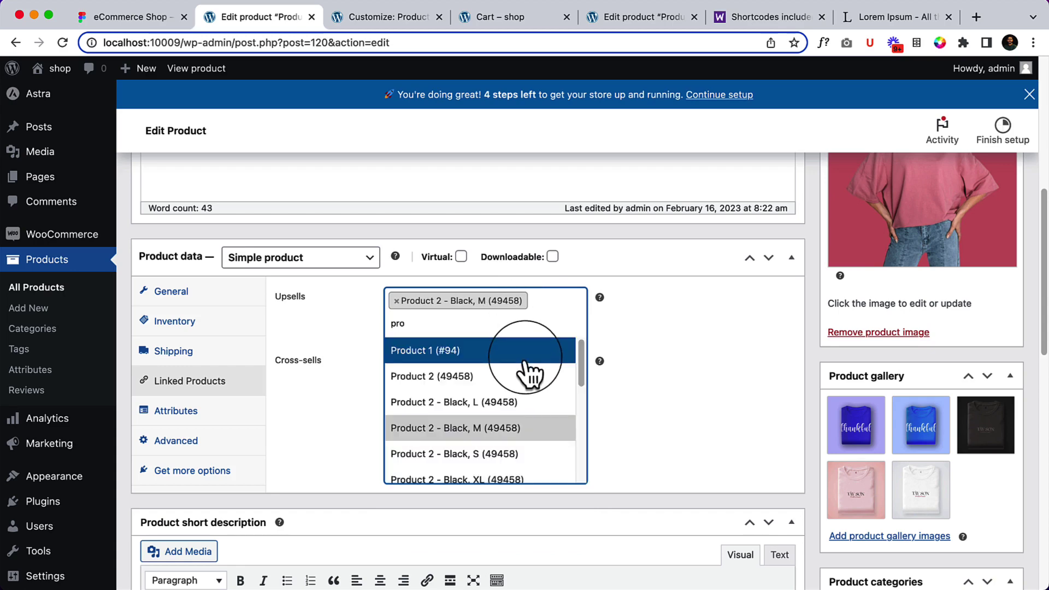
{"action": "scroll", "coordinate": [529, 377], "scroll_direction": "down", "scroll_amount": 3}
{"action": "left_click", "coordinate": [483, 434]}
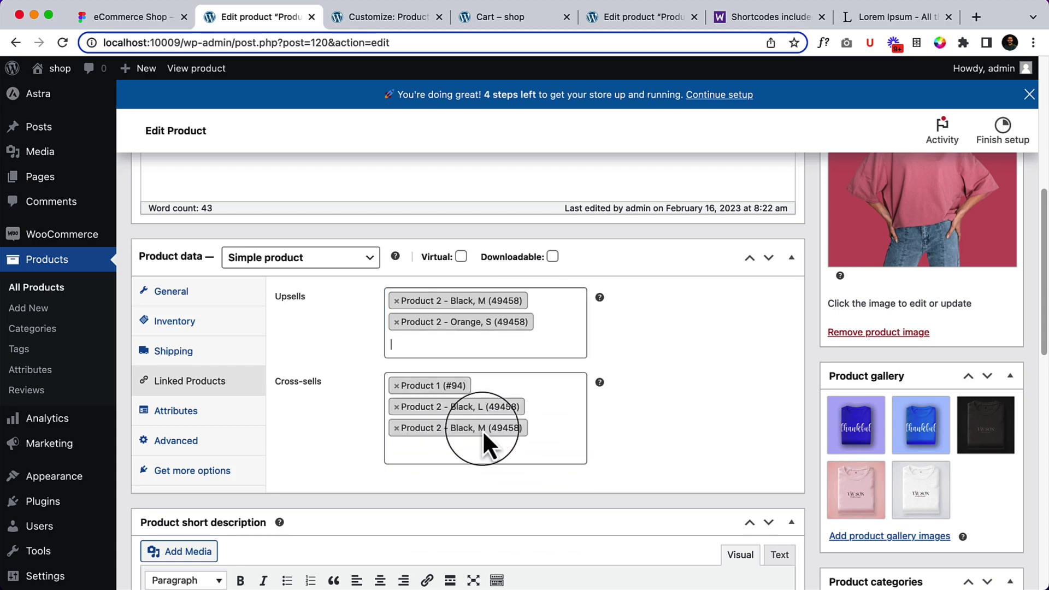
- Update Product 5, then reload the cart to see the 'You may be interested in...' cross-sells
{"action": "scroll", "coordinate": [993, 326], "scroll_direction": "up", "scroll_amount": 5}
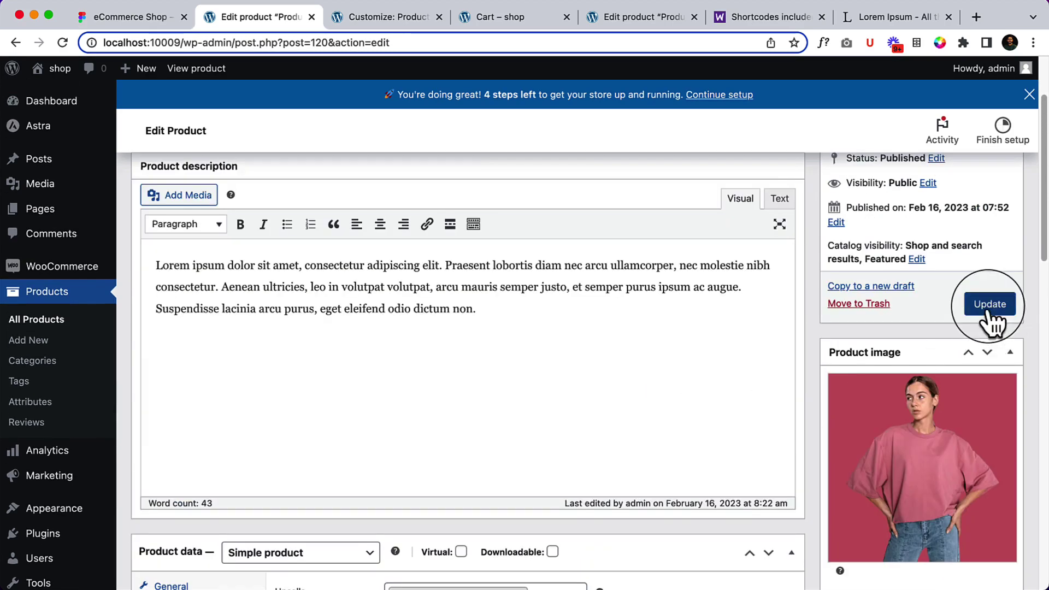
{"action": "left_click", "coordinate": [989, 310]}
{"action": "left_click", "coordinate": [507, 15]}
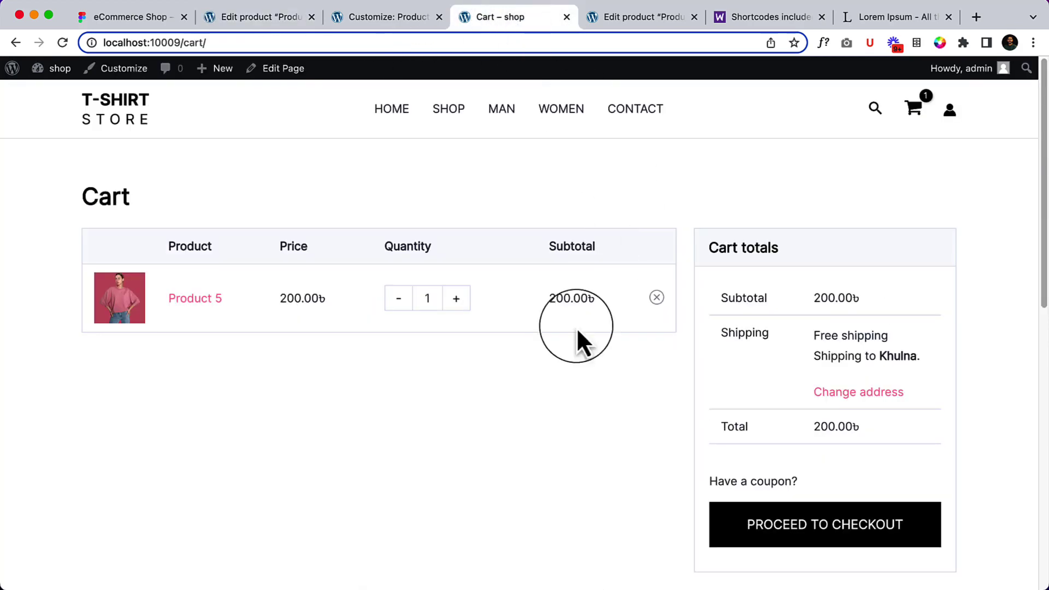
{"action": "right_click", "coordinate": [580, 183]}
{"action": "left_click", "coordinate": [628, 220]}
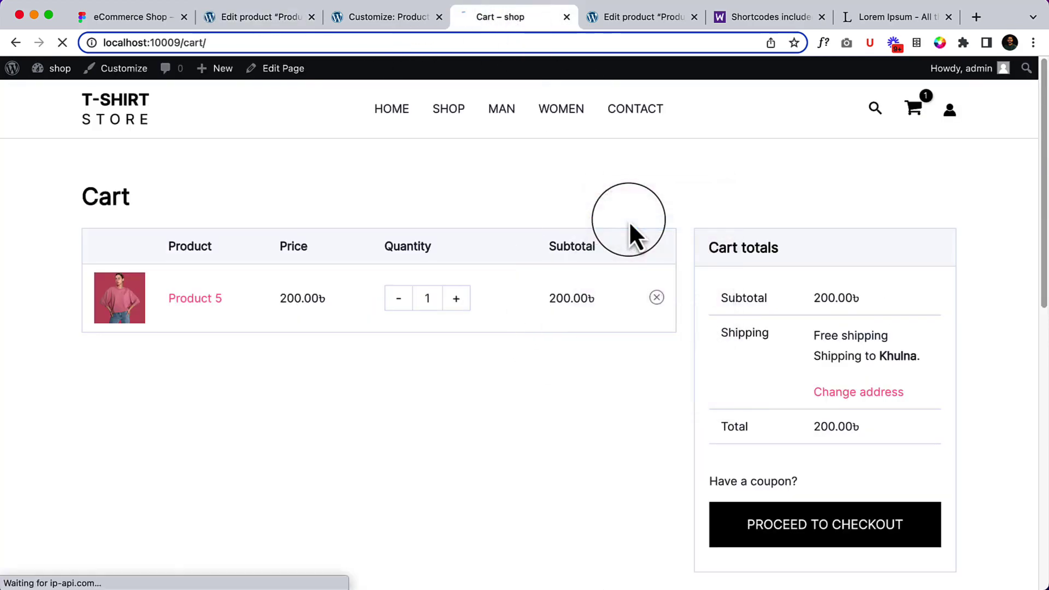
{"action": "scroll", "coordinate": [520, 438], "scroll_direction": "down", "scroll_amount": 1}
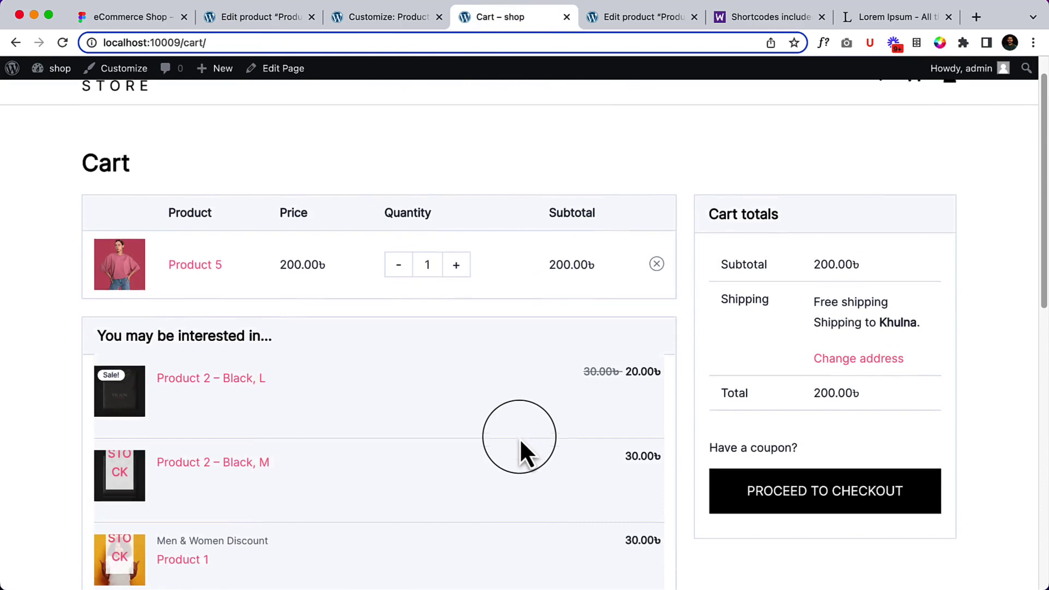
{"action": "scroll", "coordinate": [519, 438], "scroll_direction": "down", "scroll_amount": 2}
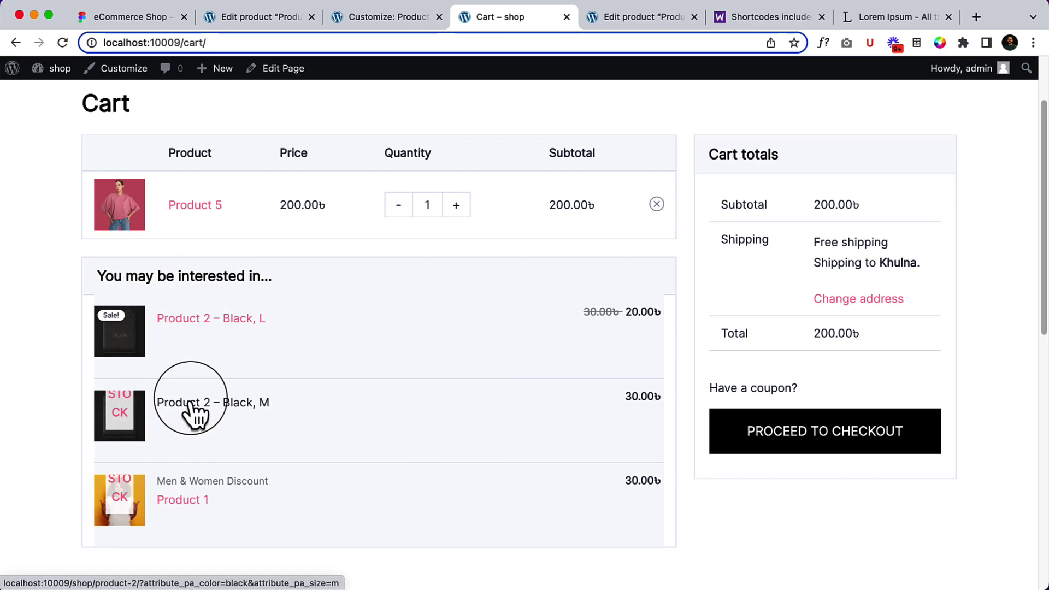
- Open the Product 2 – Black, M cross-sell in a new tab, then close it
{"action": "right_click", "coordinate": [240, 420]}
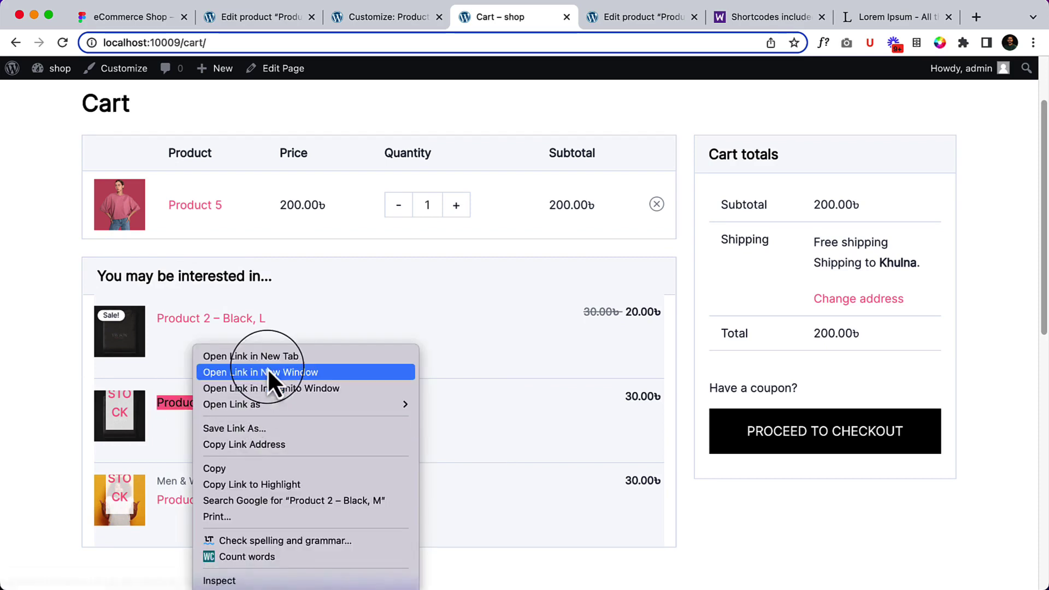
{"action": "left_click", "coordinate": [273, 356]}
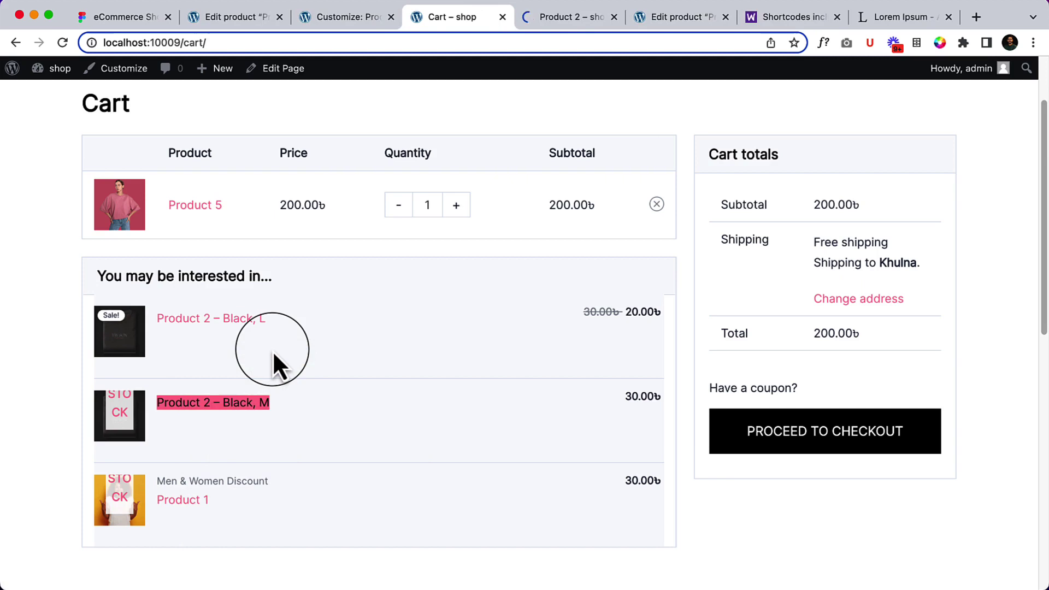
{"action": "left_click", "coordinate": [568, 16]}
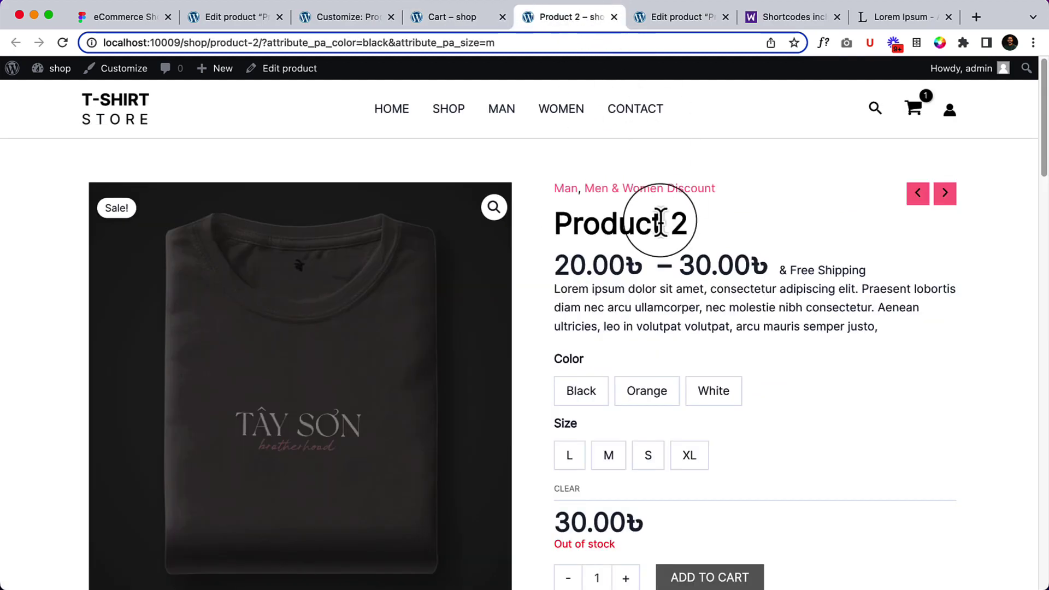
{"action": "left_click", "coordinate": [614, 16]}
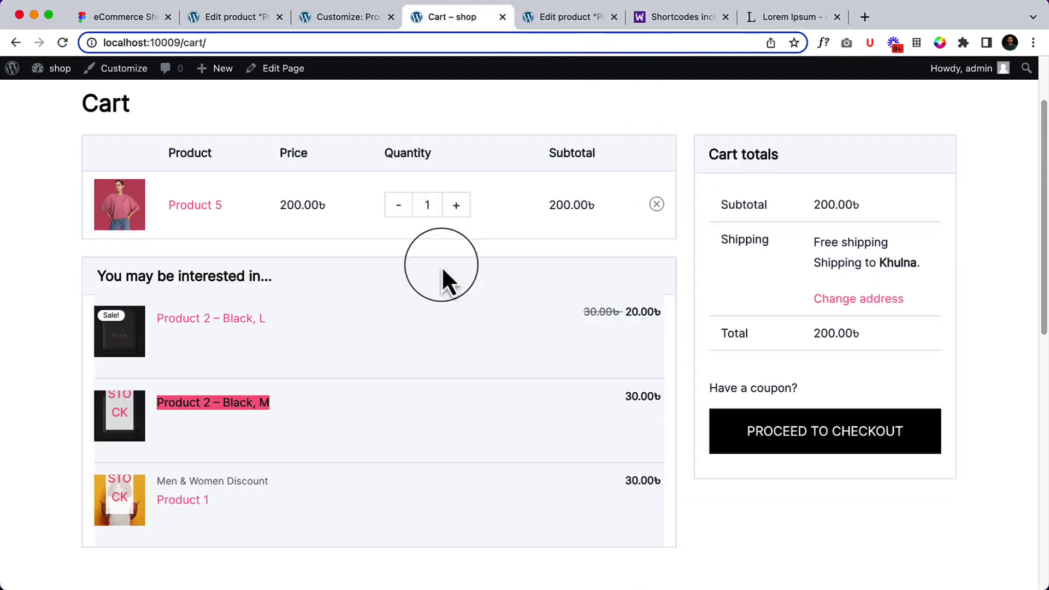
{"action": "left_click", "coordinate": [27, 456]}
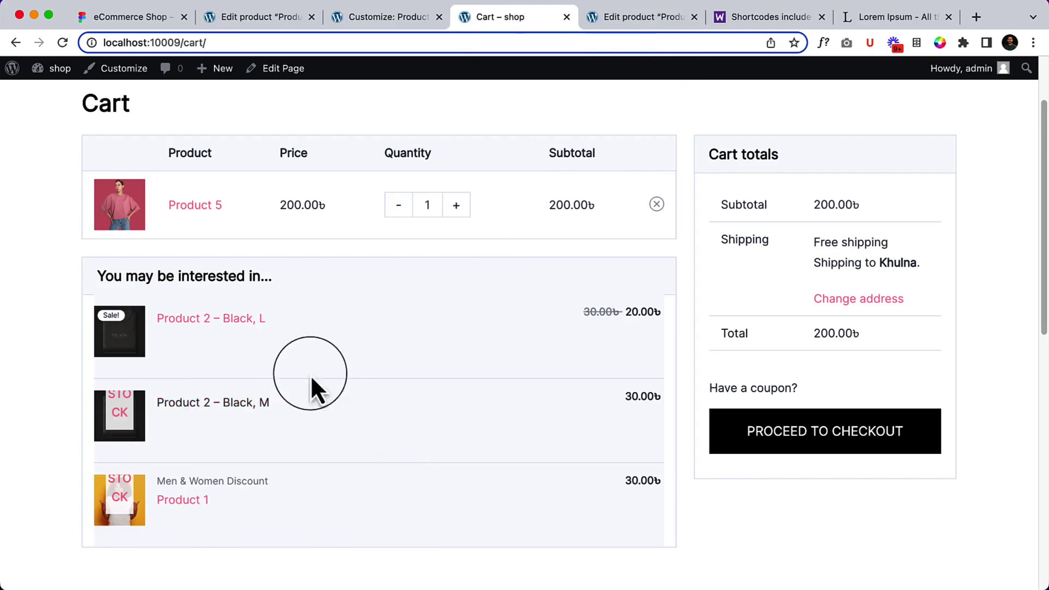
{"action": "scroll", "coordinate": [437, 377], "scroll_direction": "down", "scroll_amount": 9}
{"action": "scroll", "coordinate": [437, 372], "scroll_direction": "up", "scroll_amount": 6}
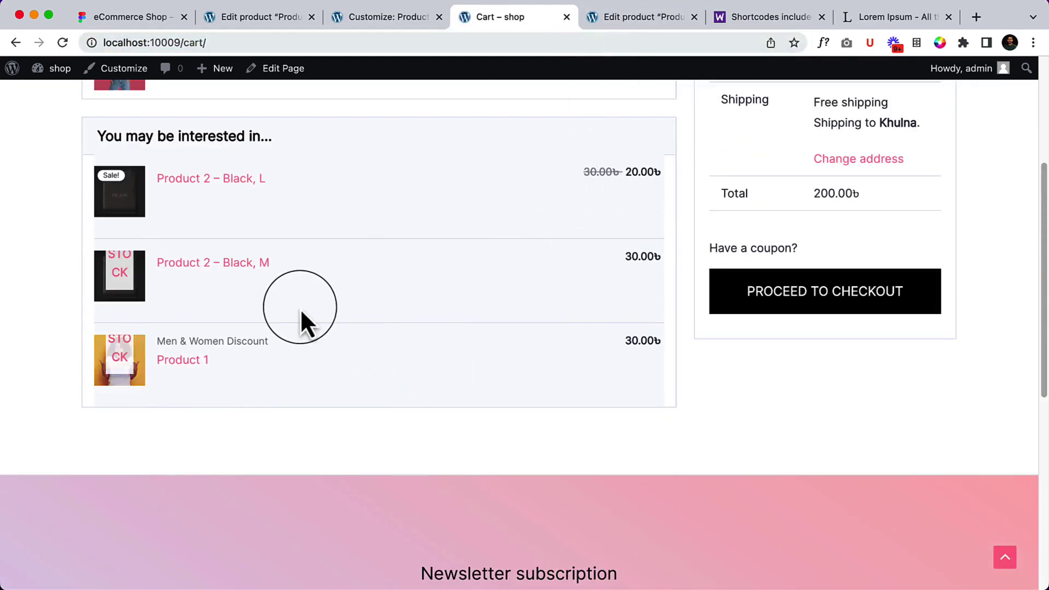
- Return to Product 5's Linked Products and remove the Product 2 Black L and M cross-sells
{"action": "left_click", "coordinate": [380, 17]}
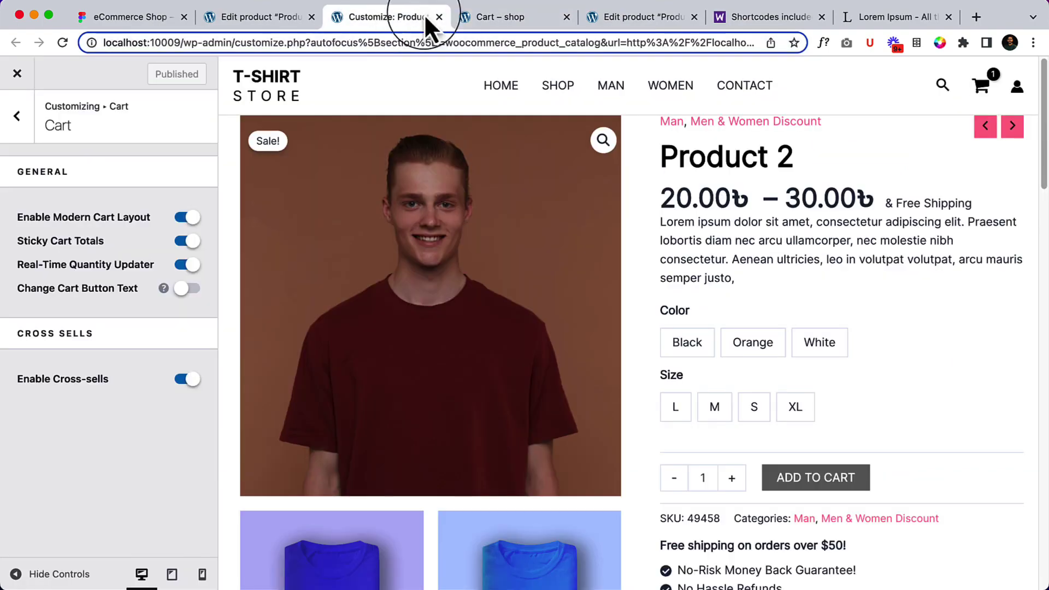
{"action": "left_click", "coordinate": [277, 20]}
{"action": "scroll", "coordinate": [571, 360], "scroll_direction": "down", "scroll_amount": 10}
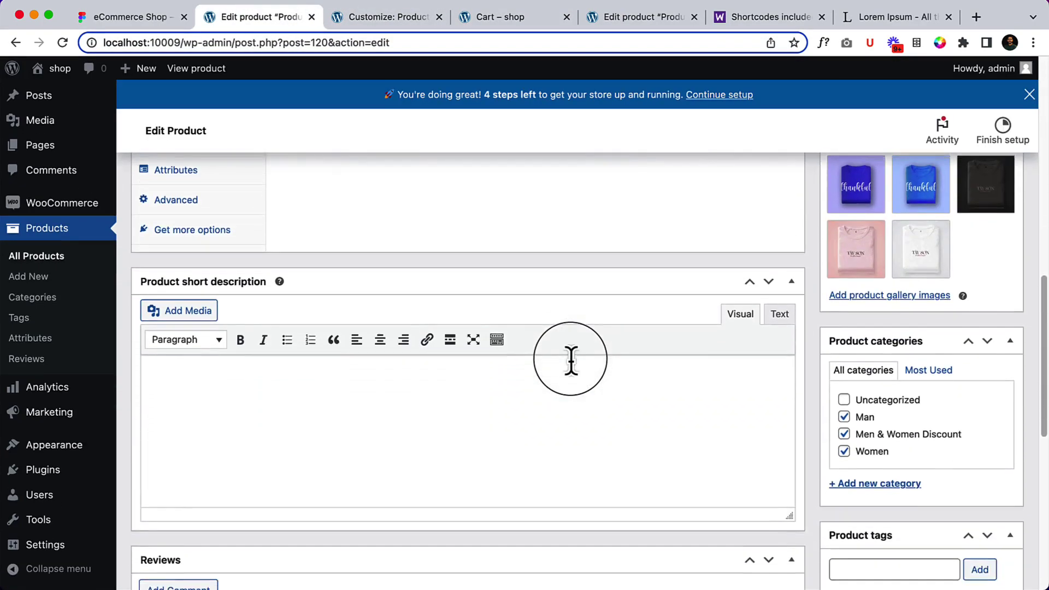
{"action": "scroll", "coordinate": [570, 360], "scroll_direction": "up", "scroll_amount": 5}
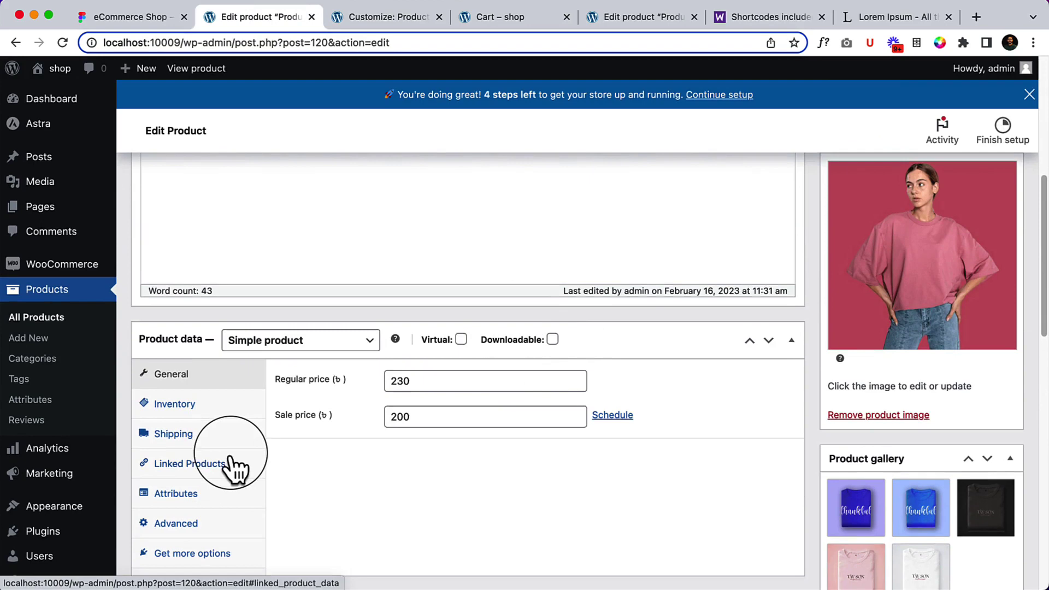
{"action": "scroll", "coordinate": [234, 467], "scroll_direction": "down", "scroll_amount": 2}
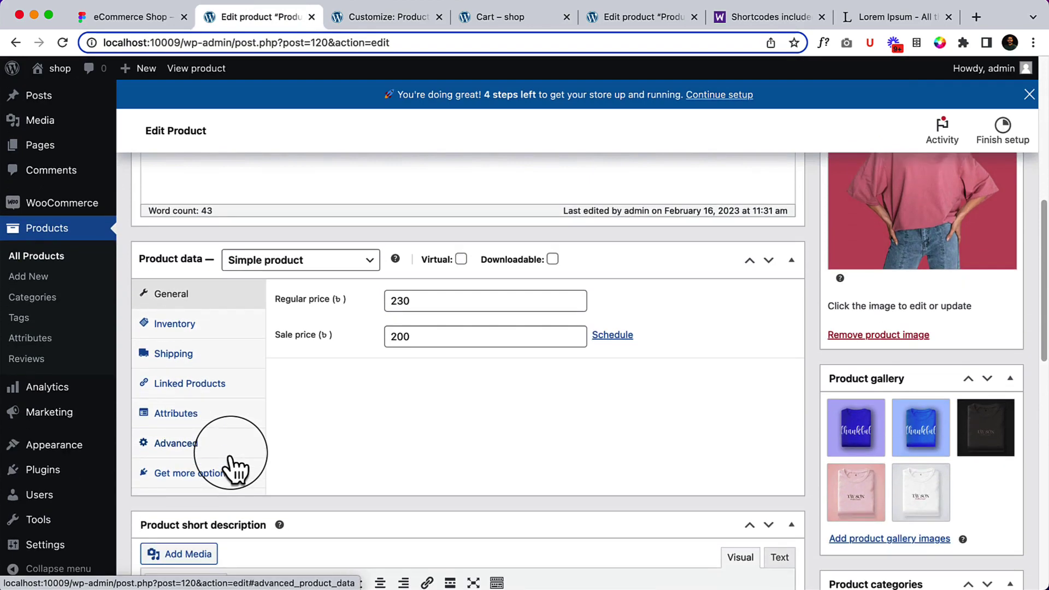
{"action": "left_click", "coordinate": [235, 409]}
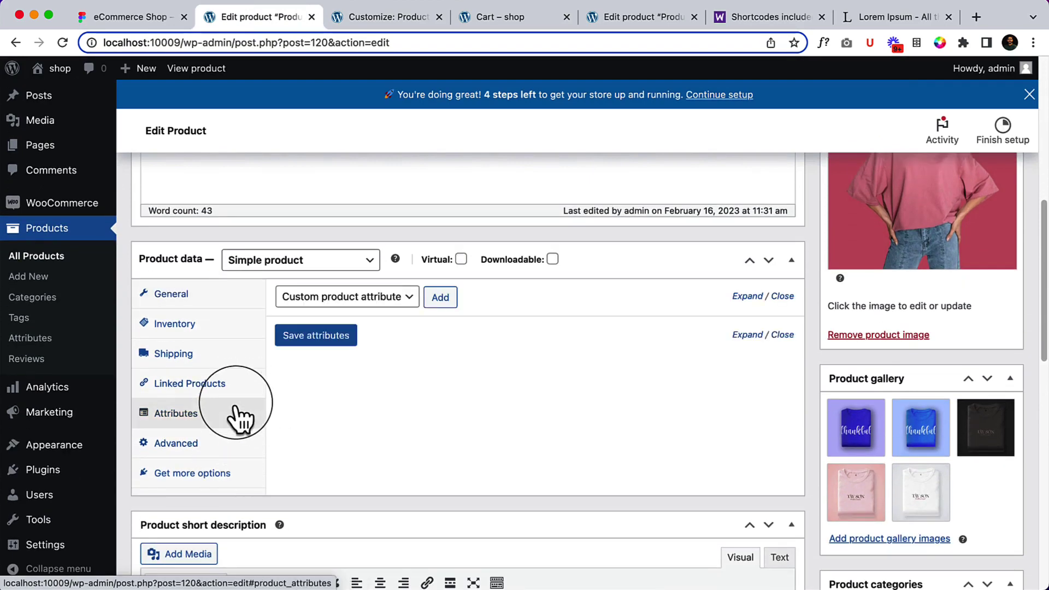
{"action": "left_click", "coordinate": [230, 383]}
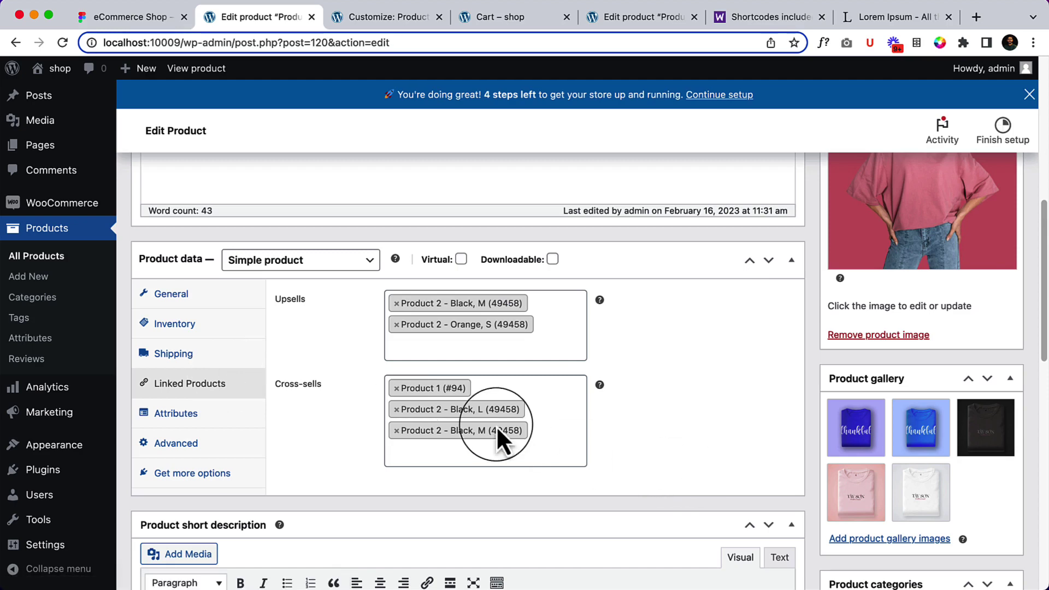
{"action": "left_click", "coordinate": [396, 409]}
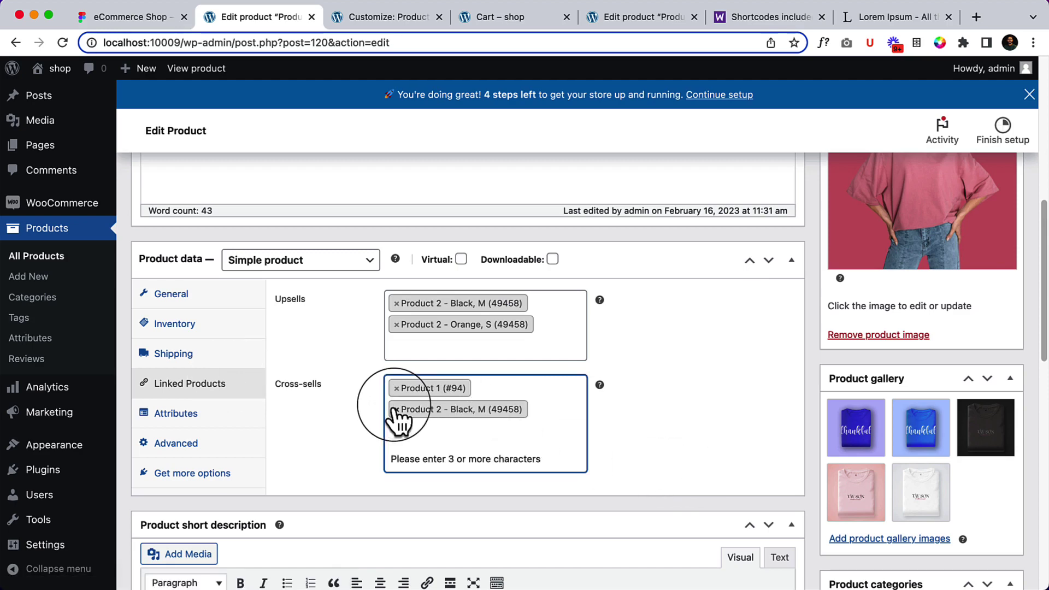
{"action": "left_click", "coordinate": [396, 409]}
- Search 'produ' and add Product 2 and Product 3 as cross-sells alongside Product 1
{"action": "scroll", "coordinate": [413, 364], "scroll_direction": "up", "scroll_amount": 2}
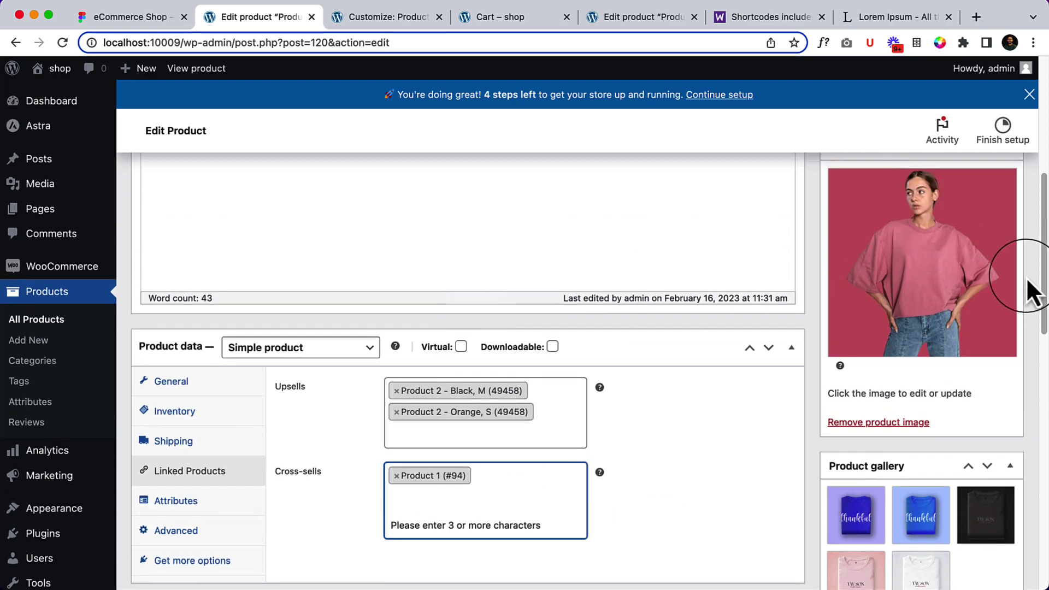
{"action": "scroll", "coordinate": [1021, 289], "scroll_direction": "up", "scroll_amount": 5}
{"action": "scroll", "coordinate": [744, 341], "scroll_direction": "down", "scroll_amount": 9}
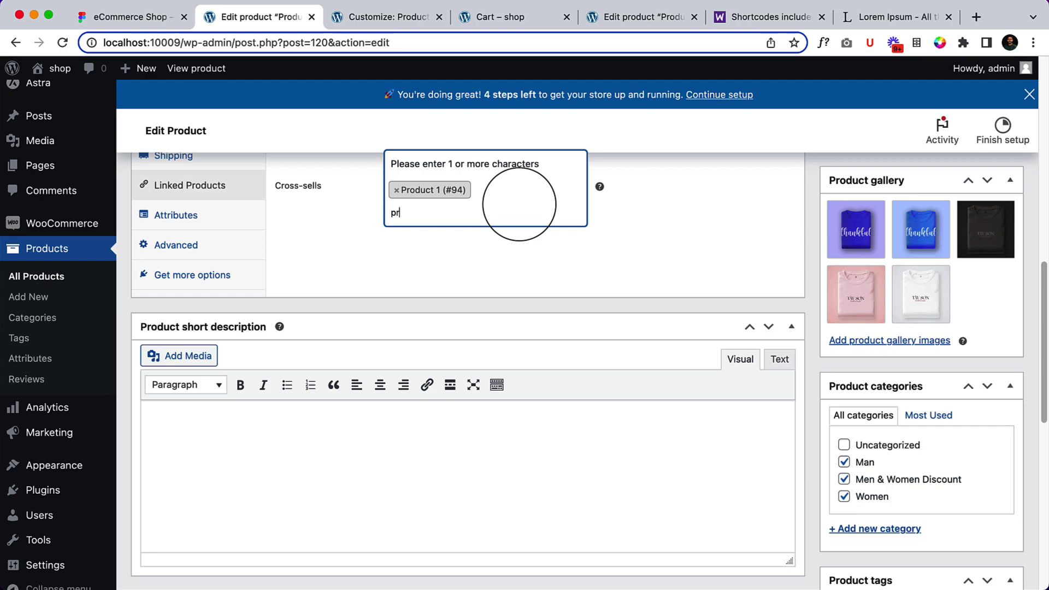
{"action": "type", "text": "odu"}
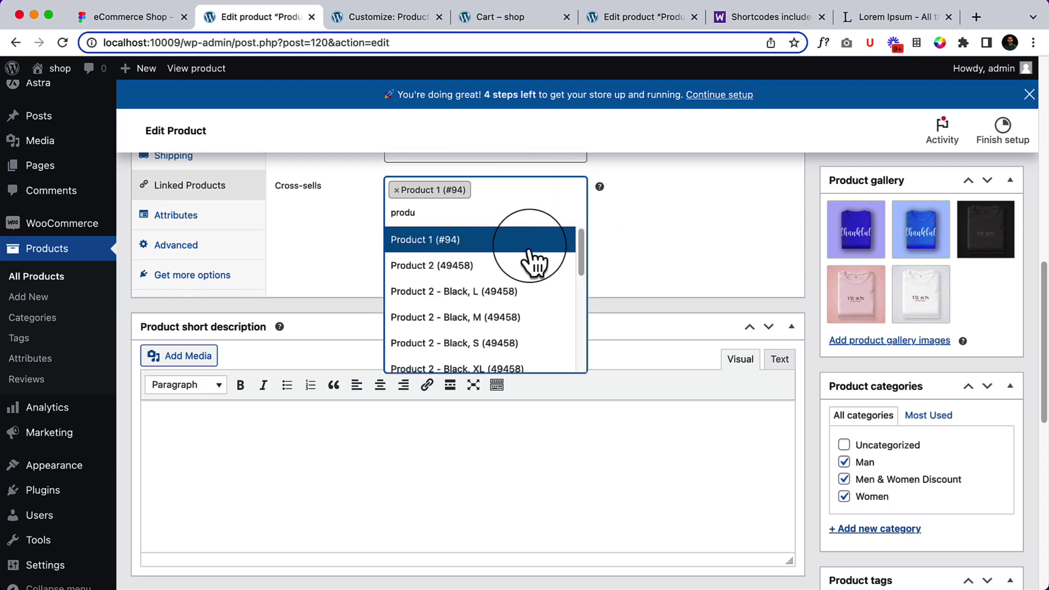
{"action": "left_click", "coordinate": [529, 267]}
{"action": "type", "text": "produ"}
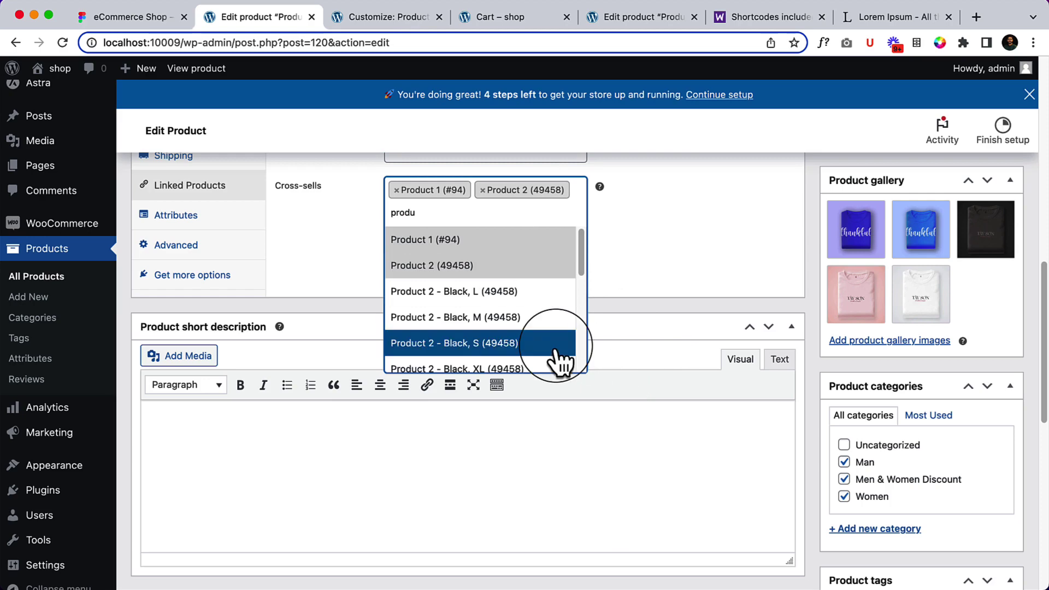
{"action": "scroll", "coordinate": [554, 358], "scroll_direction": "down", "scroll_amount": 5}
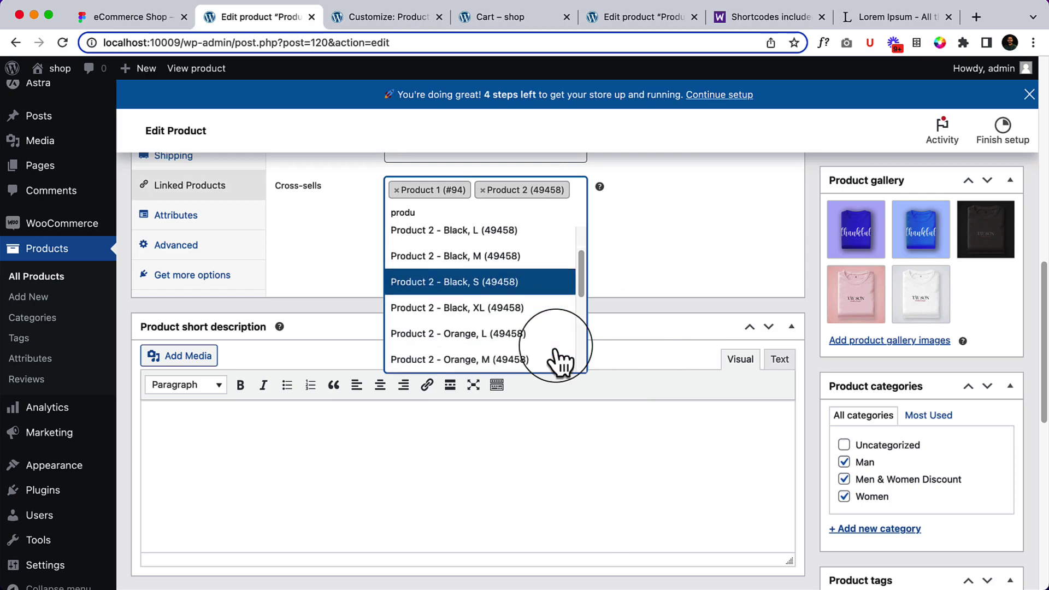
{"action": "scroll", "coordinate": [557, 361], "scroll_direction": "down", "scroll_amount": 1}
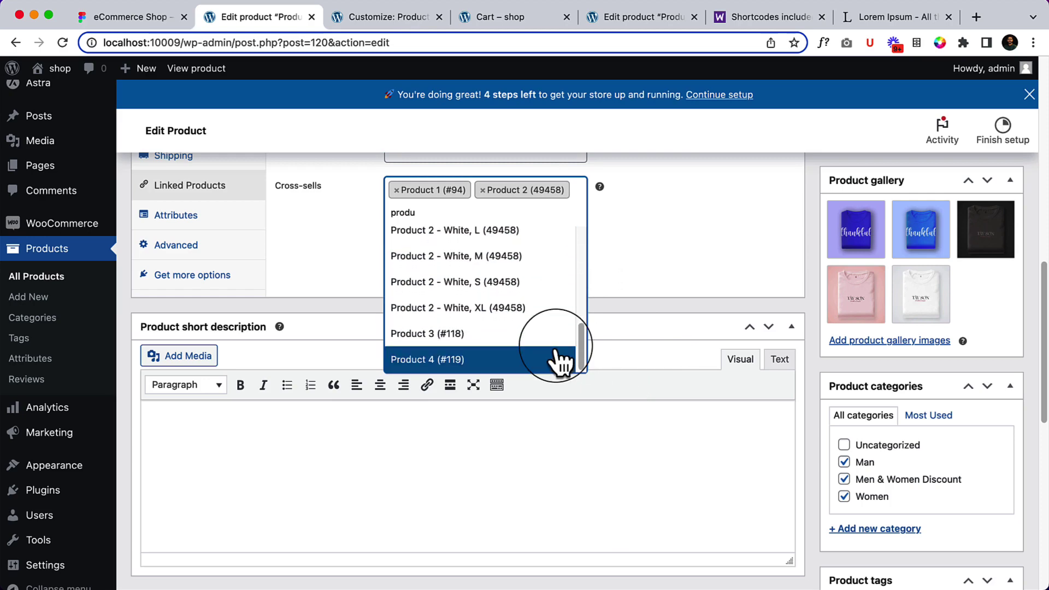
{"action": "left_click", "coordinate": [520, 343]}
{"action": "scroll", "coordinate": [819, 331], "scroll_direction": "up", "scroll_amount": 10}
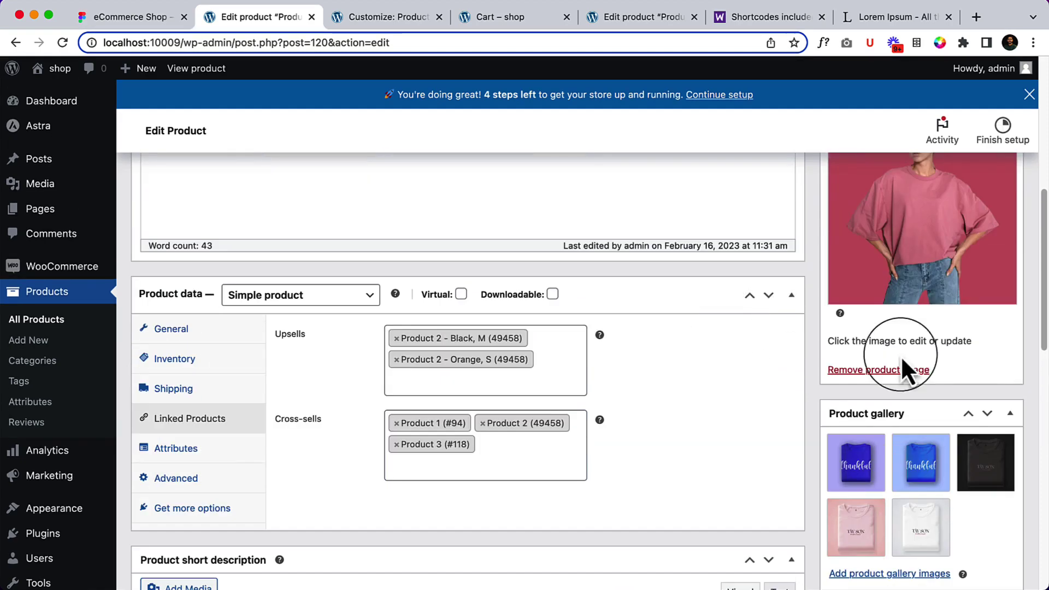
- Save the product's linked products and reload the cart page to pick up the new cross-sells
{"action": "left_click", "coordinate": [986, 303]}
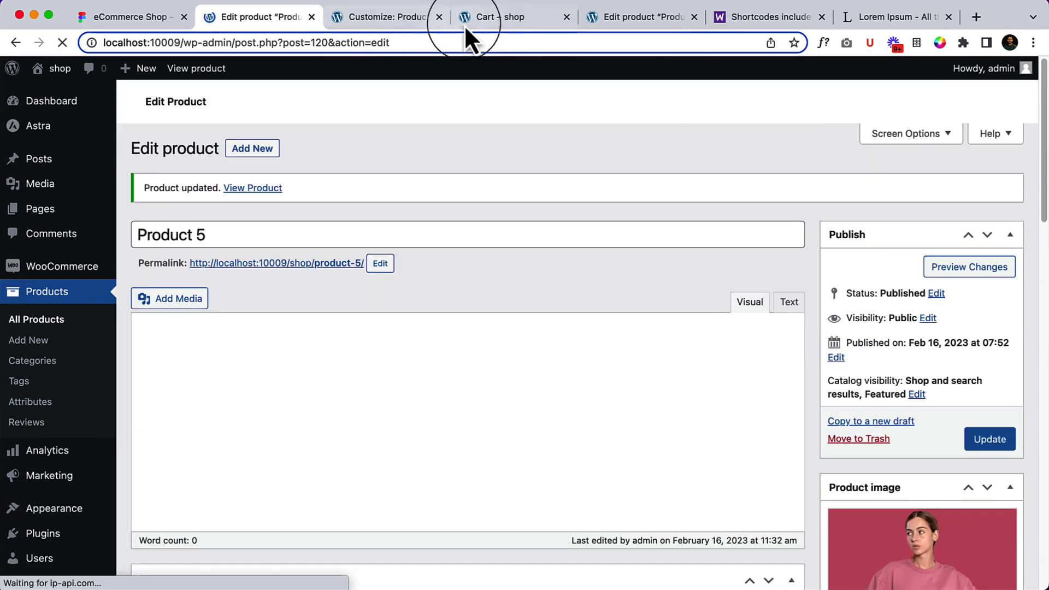
{"action": "left_click", "coordinate": [482, 18]}
{"action": "left_click", "coordinate": [508, 46]}
{"action": "key", "text": "Return"}
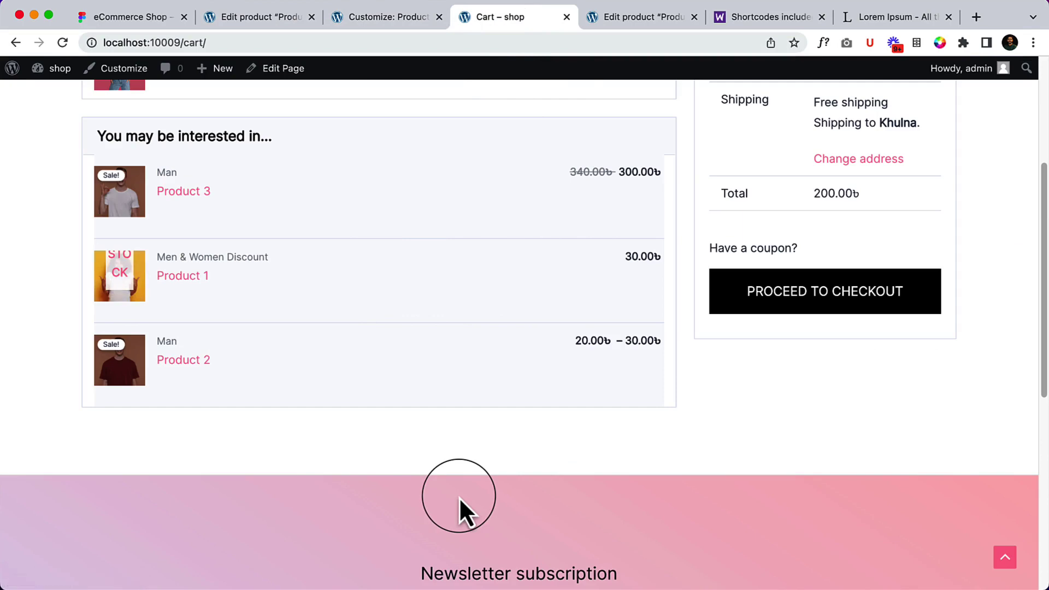
{"action": "scroll", "coordinate": [459, 497], "scroll_direction": "up", "scroll_amount": 2}
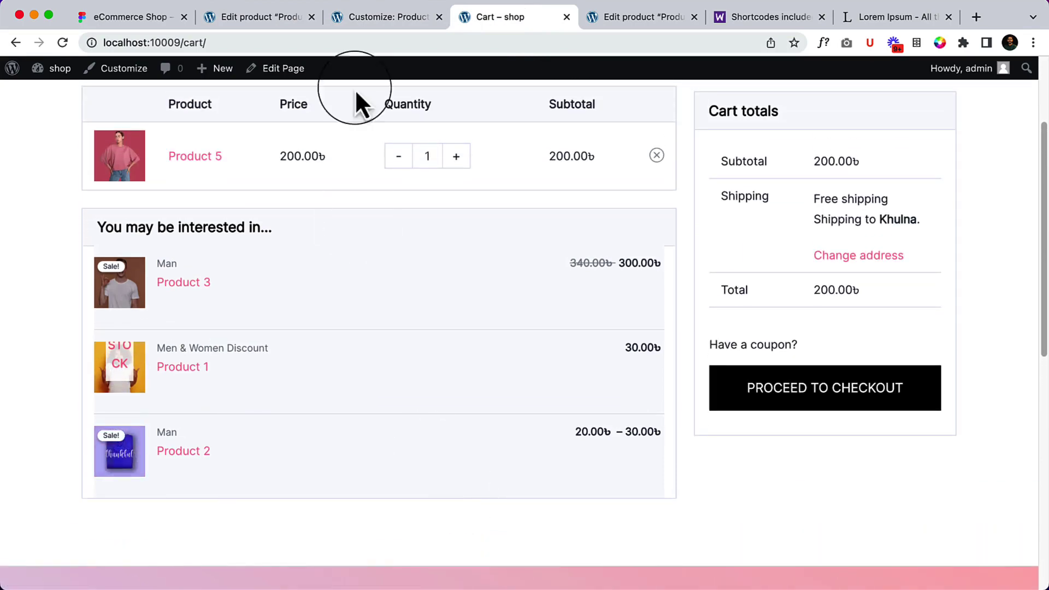
- Turn off Enable Modern Cart Layout in the Customizer's Cart settings and publish
{"action": "left_click", "coordinate": [378, 23]}
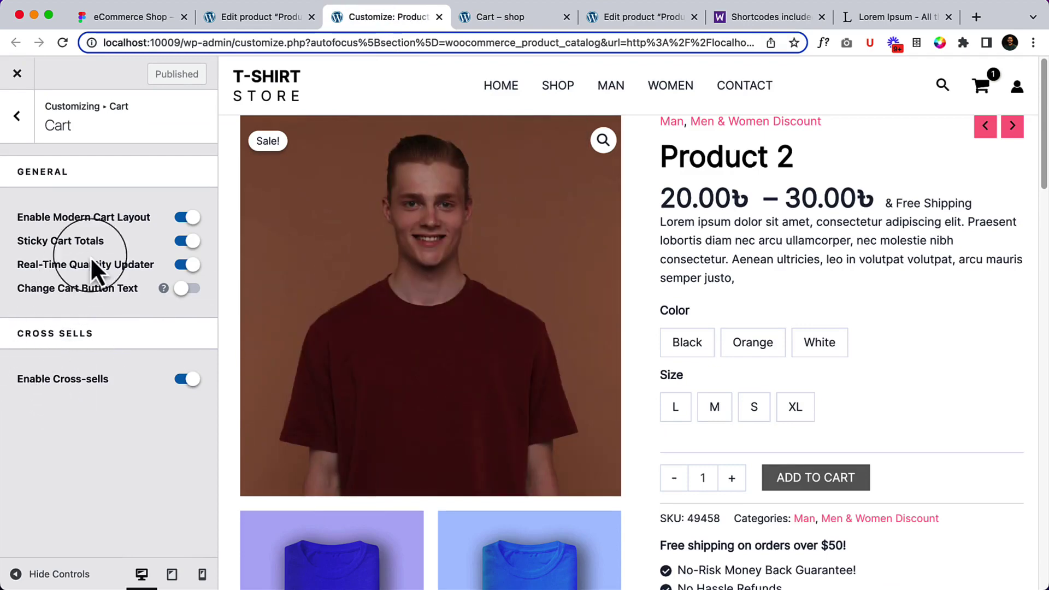
{"action": "left_click", "coordinate": [176, 217]}
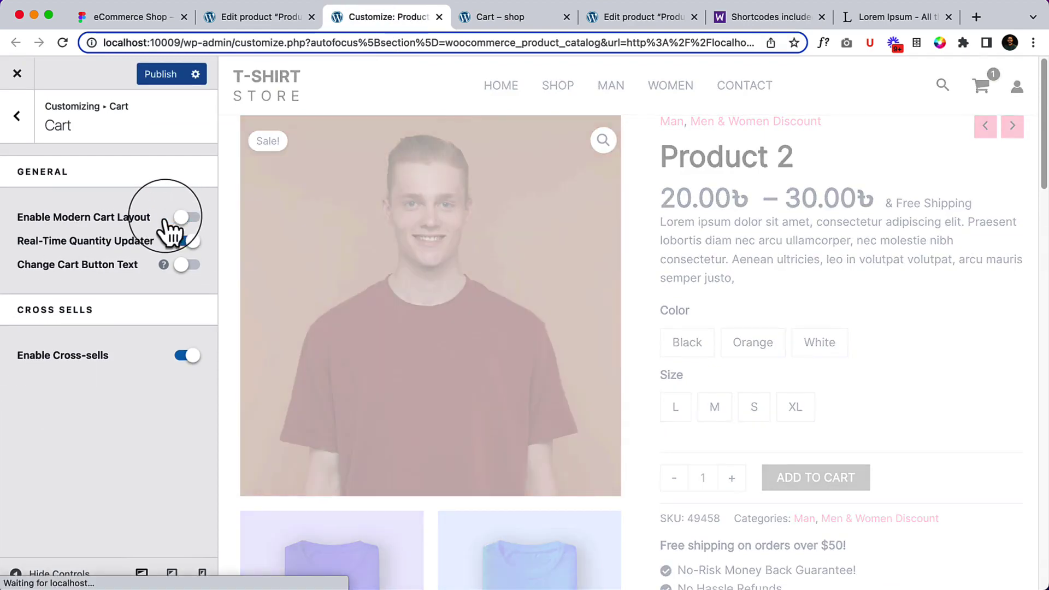
{"action": "left_click", "coordinate": [163, 82]}
- Reload the cart to view Product 1–3 cross-sells as a grid below the coupon row
{"action": "left_click", "coordinate": [507, 19]}
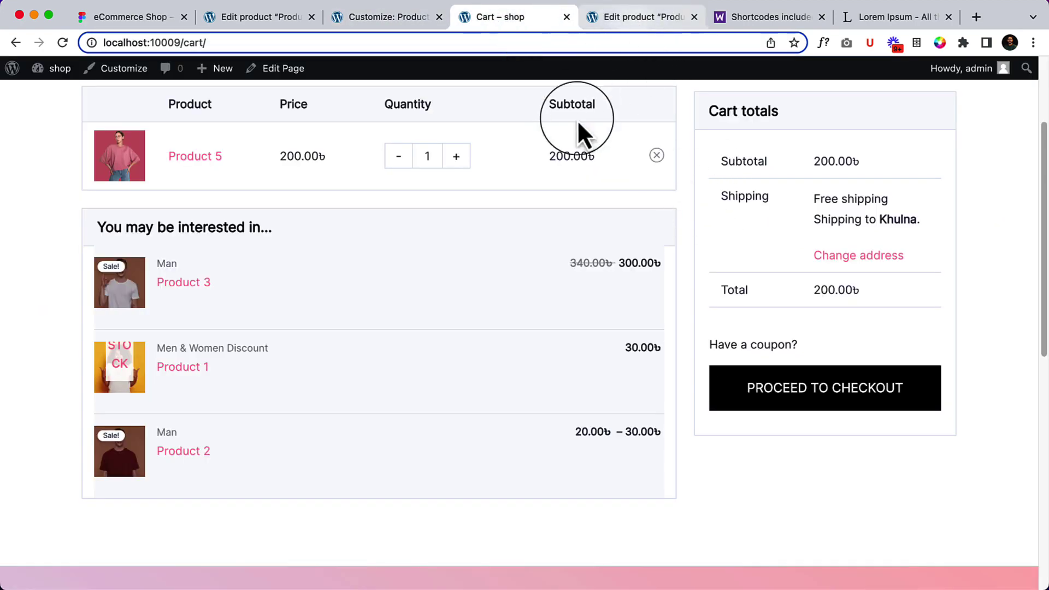
{"action": "right_click", "coordinate": [691, 183]}
{"action": "left_click", "coordinate": [712, 225]}
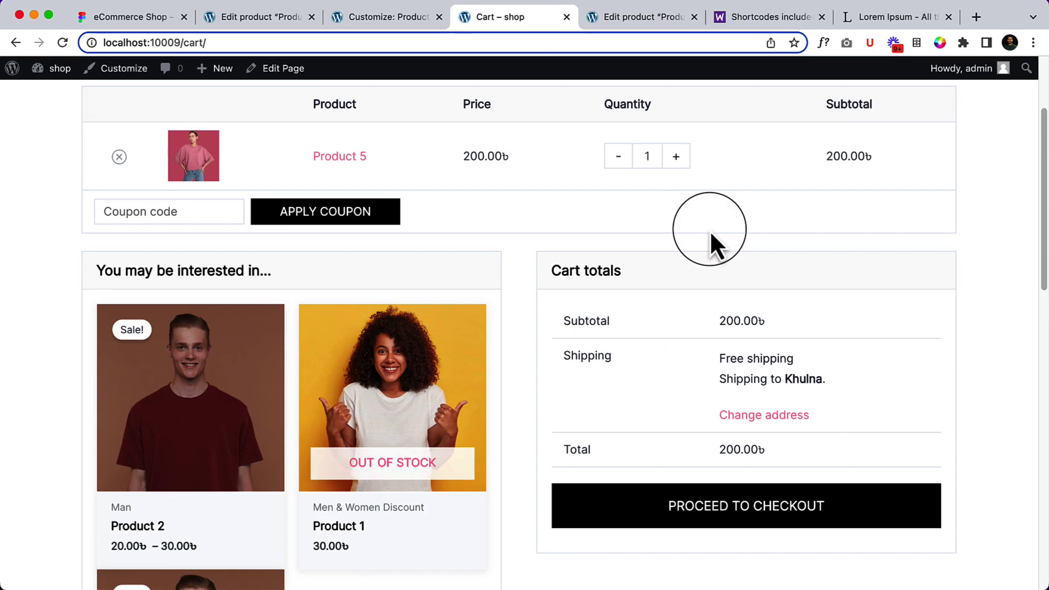
{"action": "scroll", "coordinate": [450, 225], "scroll_direction": "down", "scroll_amount": 5}
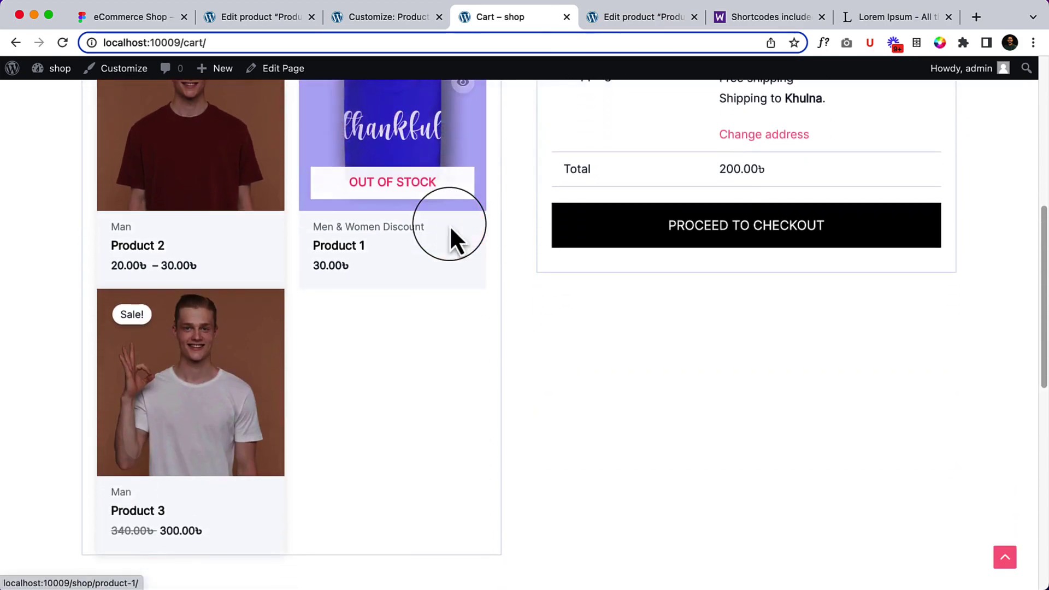
{"action": "scroll", "coordinate": [450, 225], "scroll_direction": "up", "scroll_amount": 5}
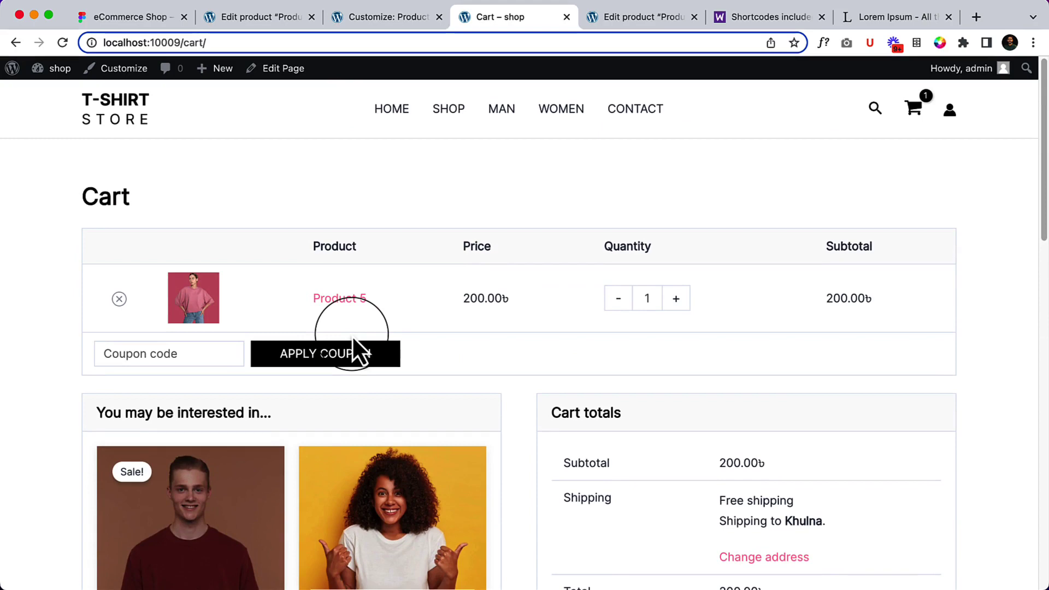
{"action": "scroll", "coordinate": [352, 335], "scroll_direction": "down", "scroll_amount": 11}
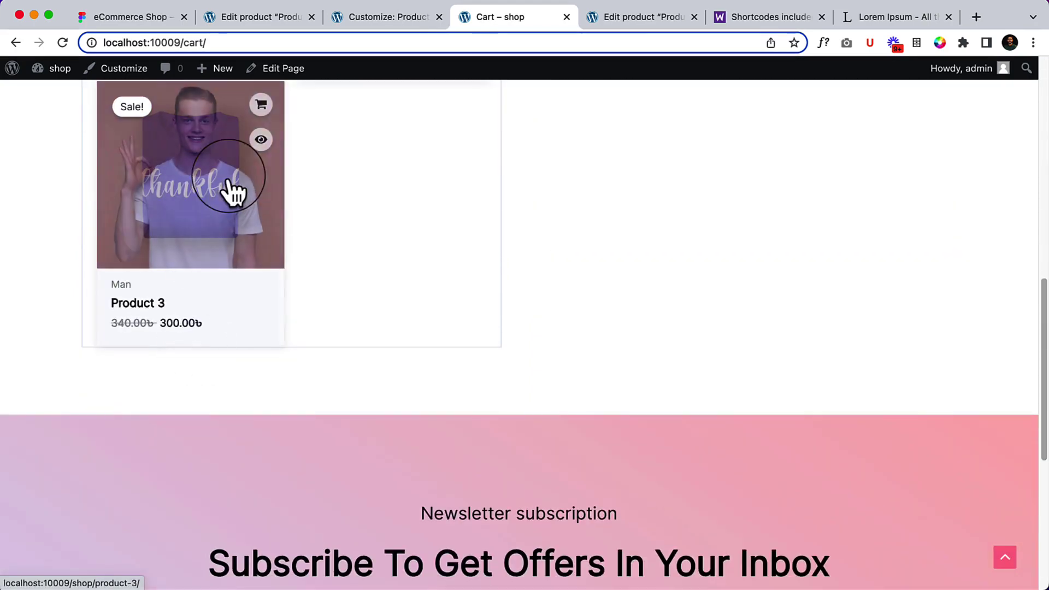
{"action": "scroll", "coordinate": [262, 192], "scroll_direction": "up", "scroll_amount": 5}
- Re-enable Modern Cart Layout in the Customizer's Cart settings and publish
{"action": "left_click", "coordinate": [367, 14]}
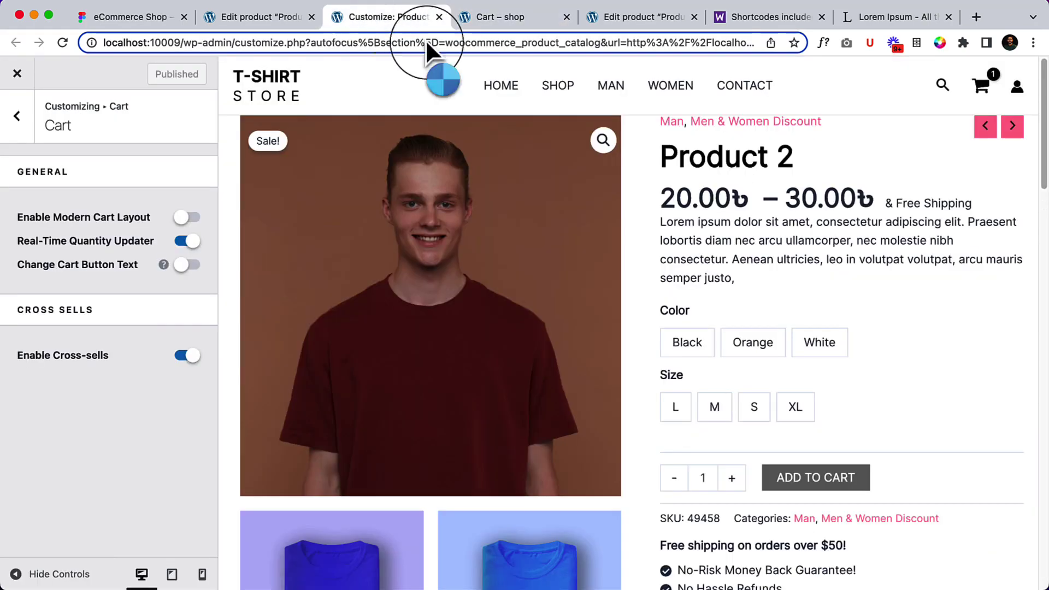
{"action": "left_click", "coordinate": [187, 217]}
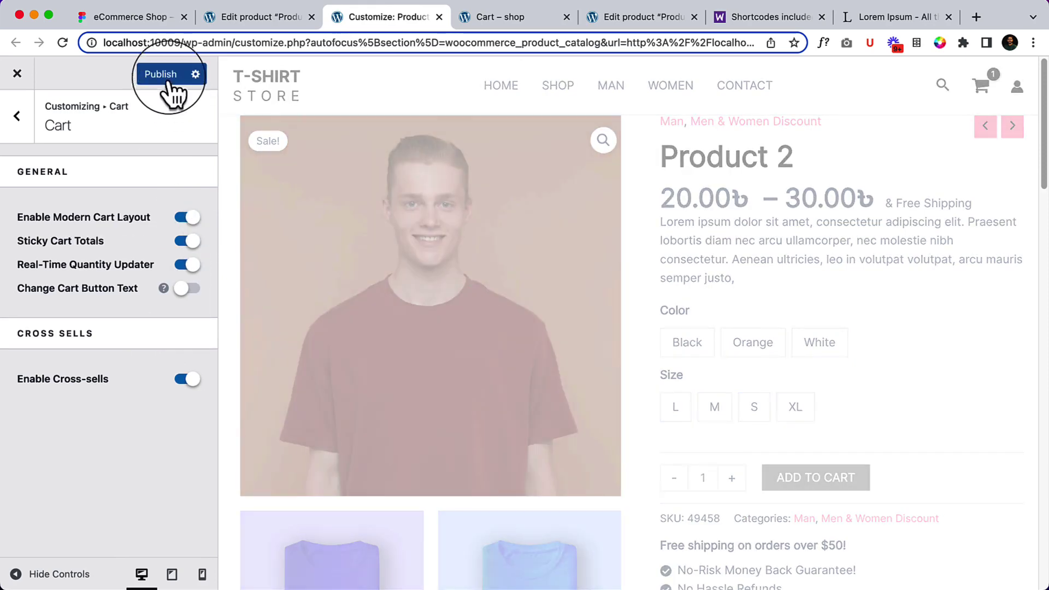
{"action": "left_click", "coordinate": [169, 71]}
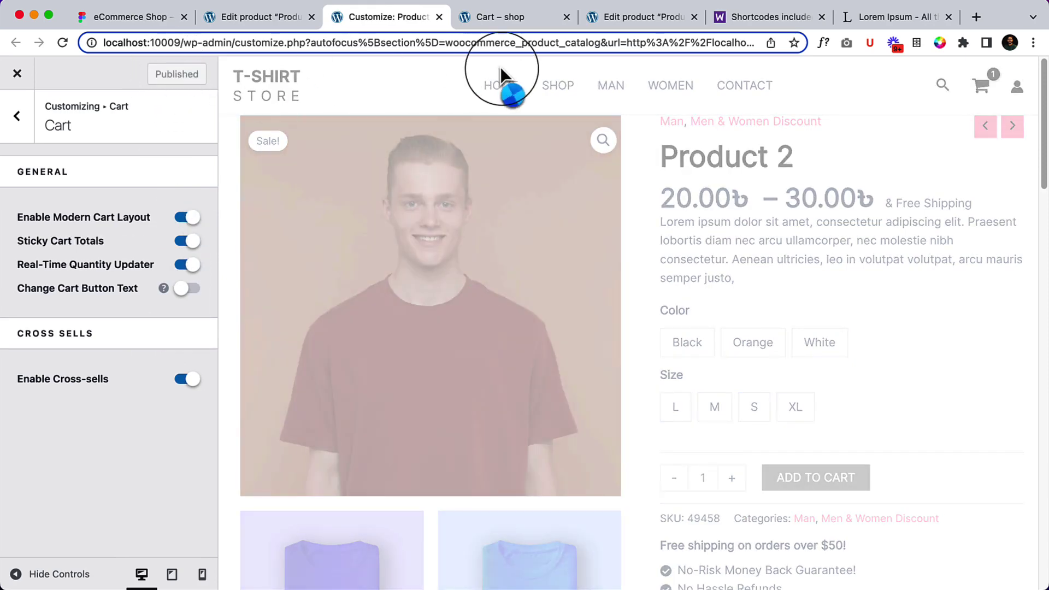
- Reload the cart to see Product 3, 2, 1 under 'You may be interested in...'
{"action": "left_click", "coordinate": [529, 22]}
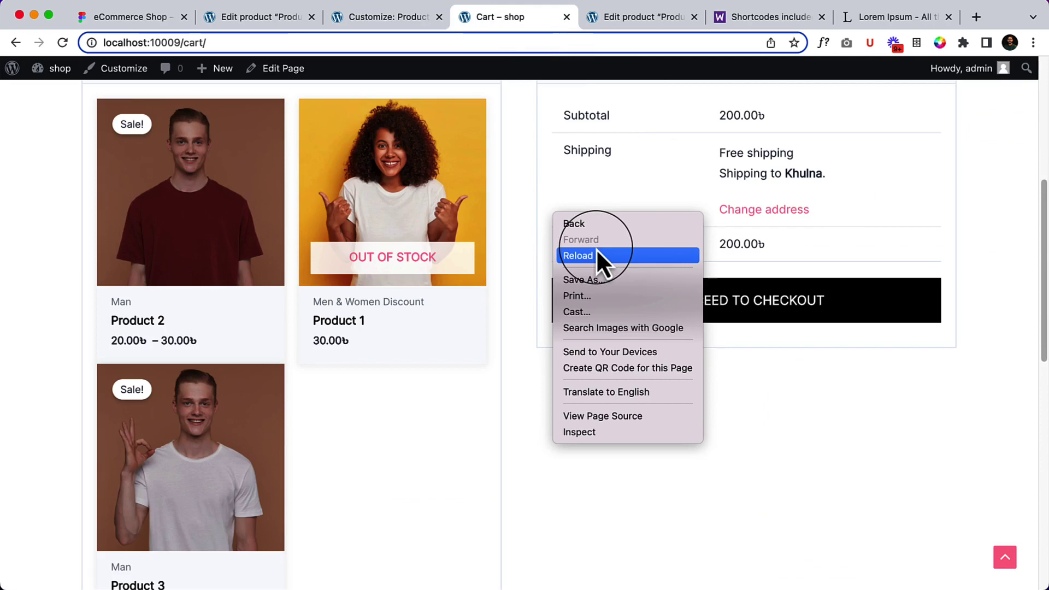
{"action": "right_click", "coordinate": [551, 213]}
{"action": "left_click", "coordinate": [597, 254]}
{"action": "scroll", "coordinate": [597, 253], "scroll_direction": "up", "scroll_amount": 5}
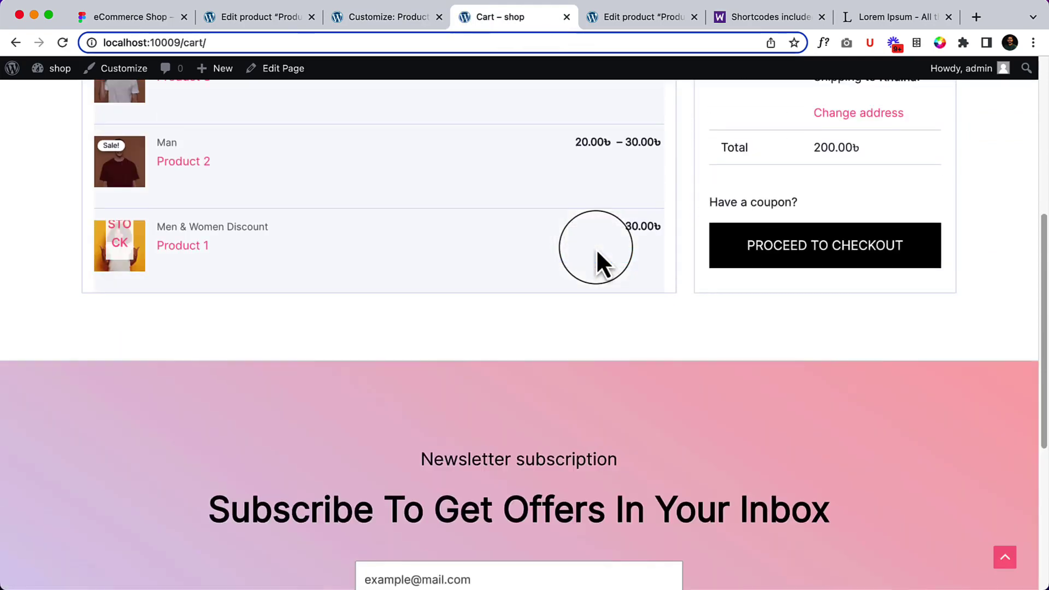
{"action": "scroll", "coordinate": [597, 263], "scroll_direction": "up", "scroll_amount": 2}
{"action": "scroll", "coordinate": [596, 248], "scroll_direction": "up", "scroll_amount": 2}
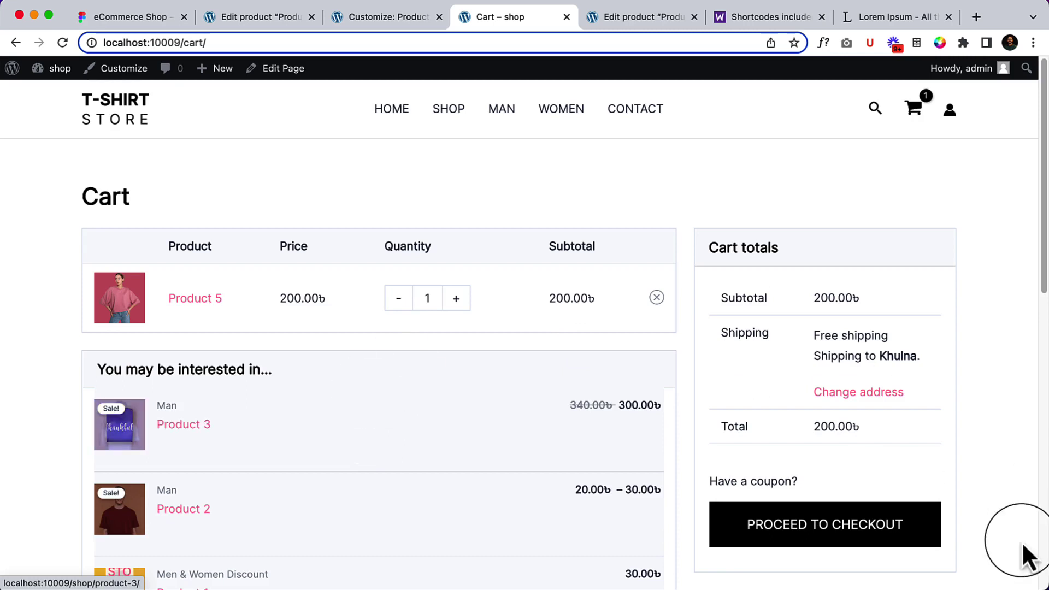
- Proceed to checkout and review the billing form and Product 5 × 1 order totalling 200.00৳
{"action": "left_click", "coordinate": [846, 538]}
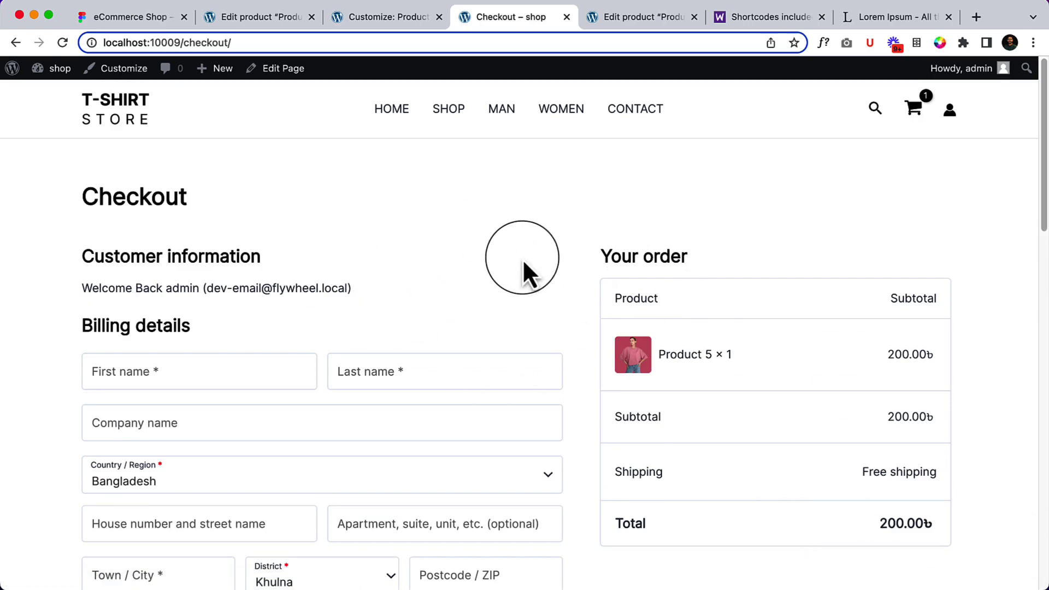
{"action": "scroll", "coordinate": [522, 258], "scroll_direction": "down", "scroll_amount": 20}
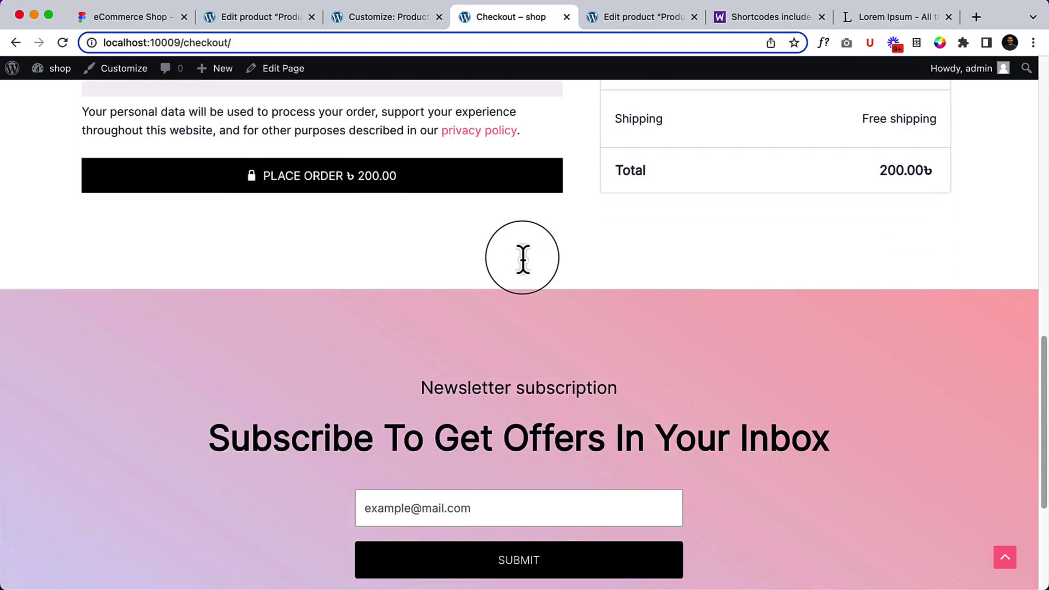
{"action": "scroll", "coordinate": [523, 257], "scroll_direction": "up", "scroll_amount": 15}
{"action": "scroll", "coordinate": [522, 258], "scroll_direction": "down", "scroll_amount": 12}
{"action": "scroll", "coordinate": [522, 258], "scroll_direction": "up", "scroll_amount": 4}
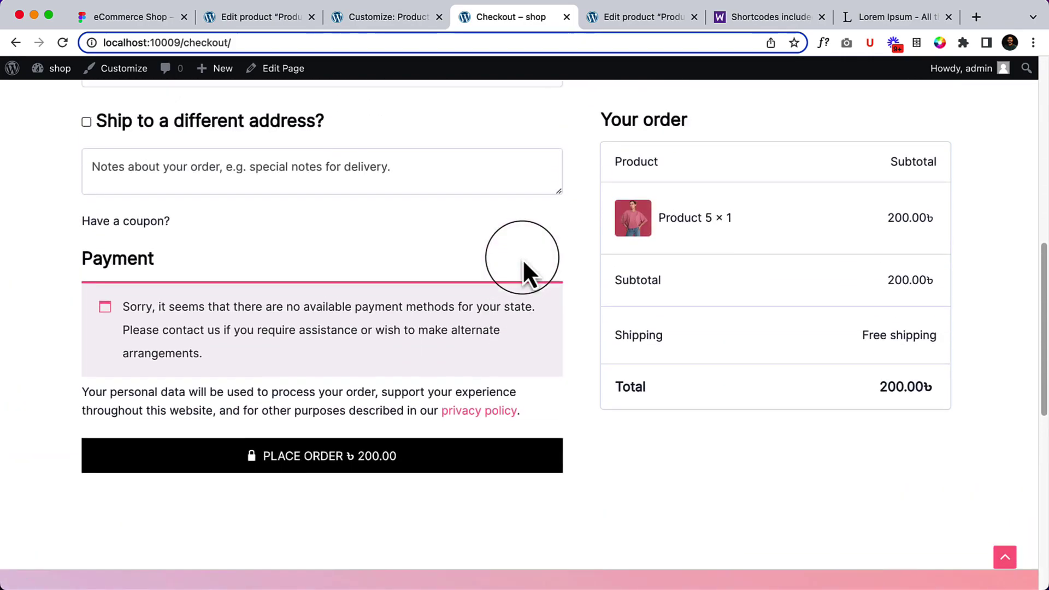
{"action": "scroll", "coordinate": [522, 258], "scroll_direction": "down", "scroll_amount": 10}
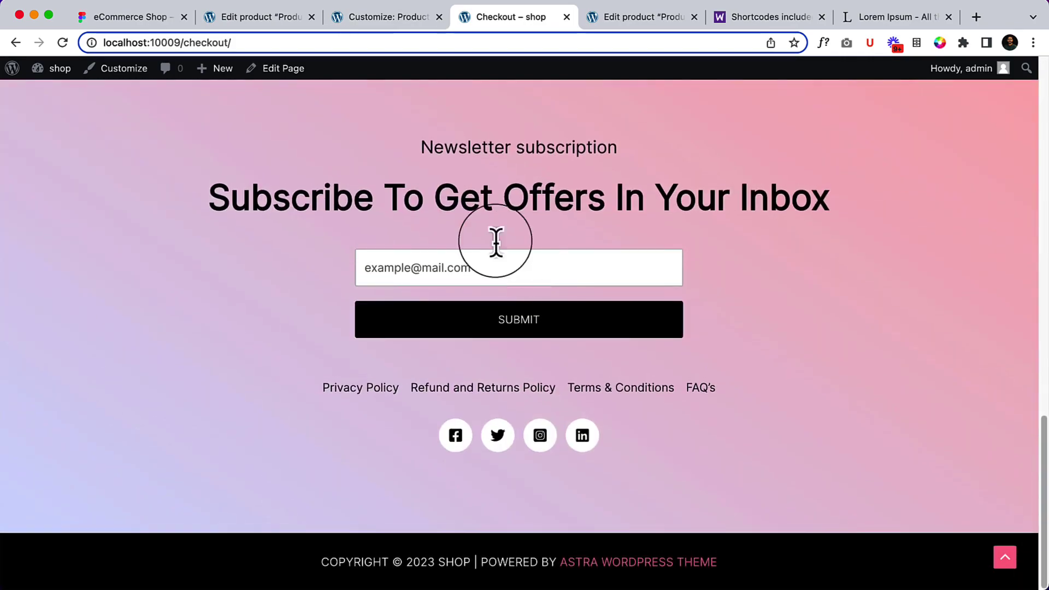